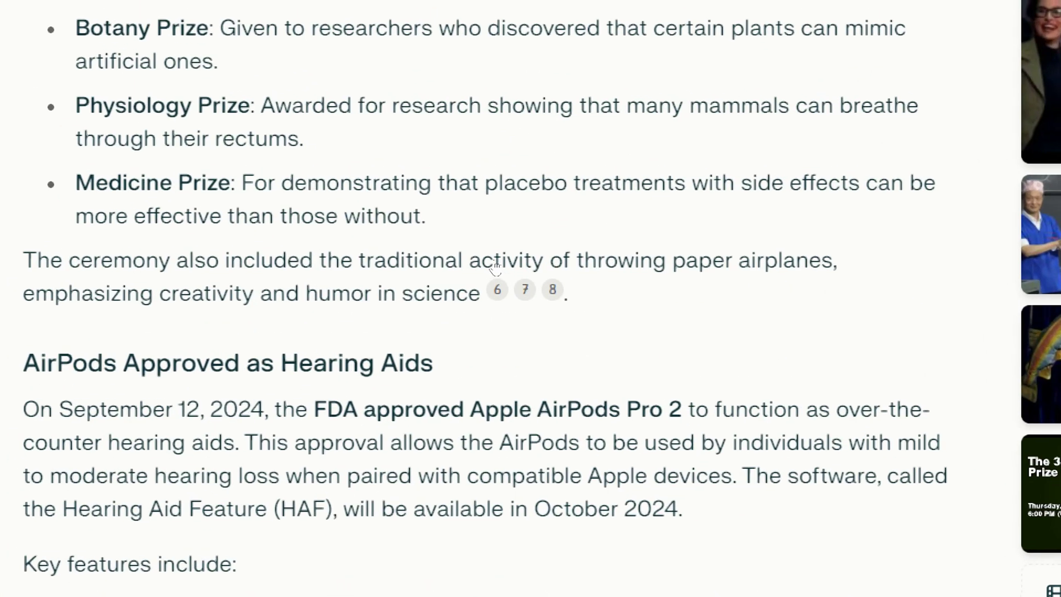
Start a new thread and enter 'The latest AI news from the past week' as the query.
mouse_move(491, 255)
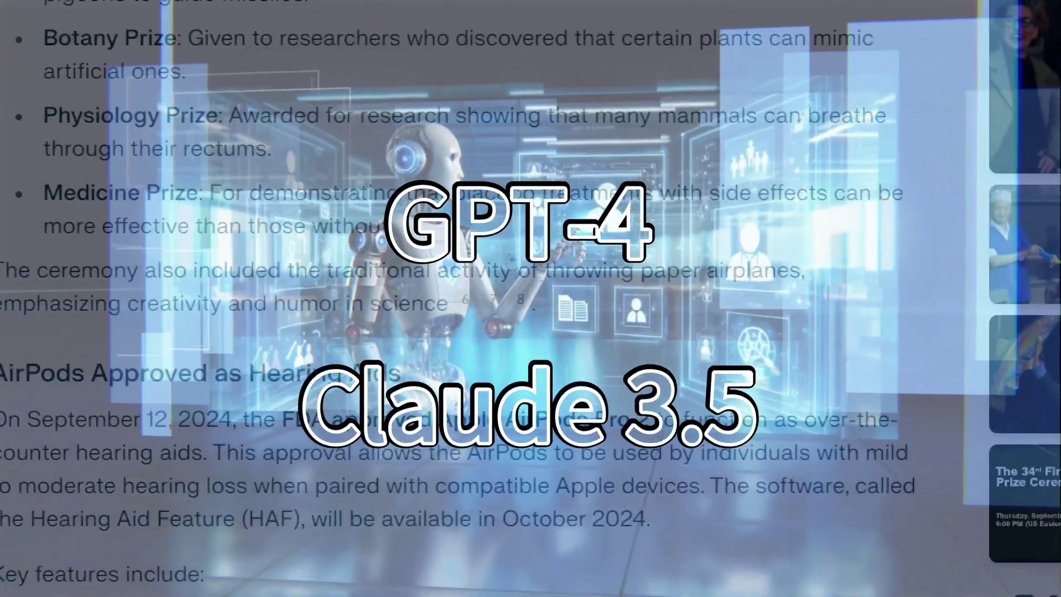
mouse_move(596, 299)
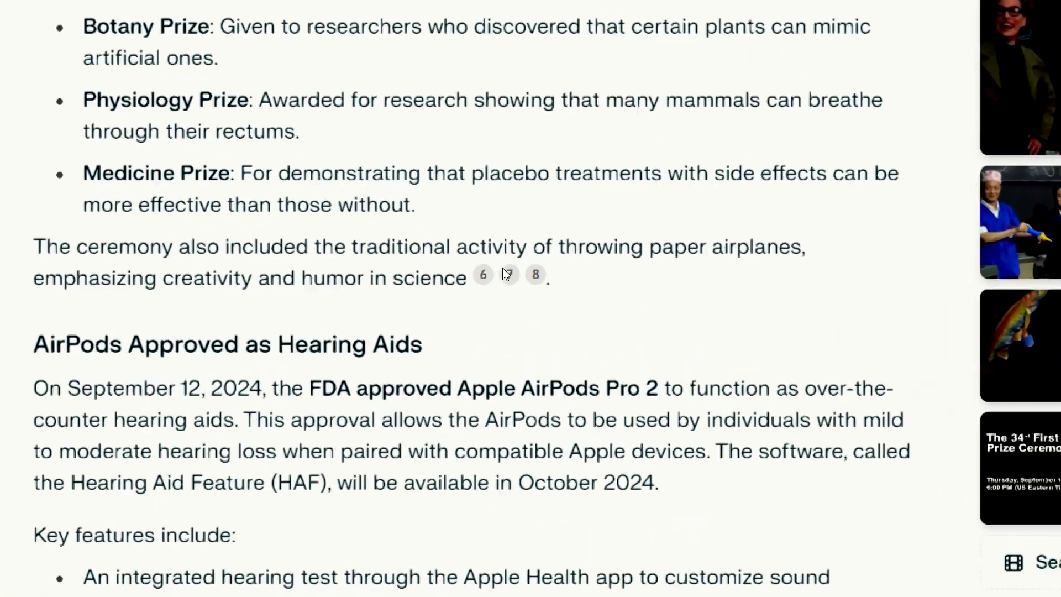
mouse_move(491, 255)
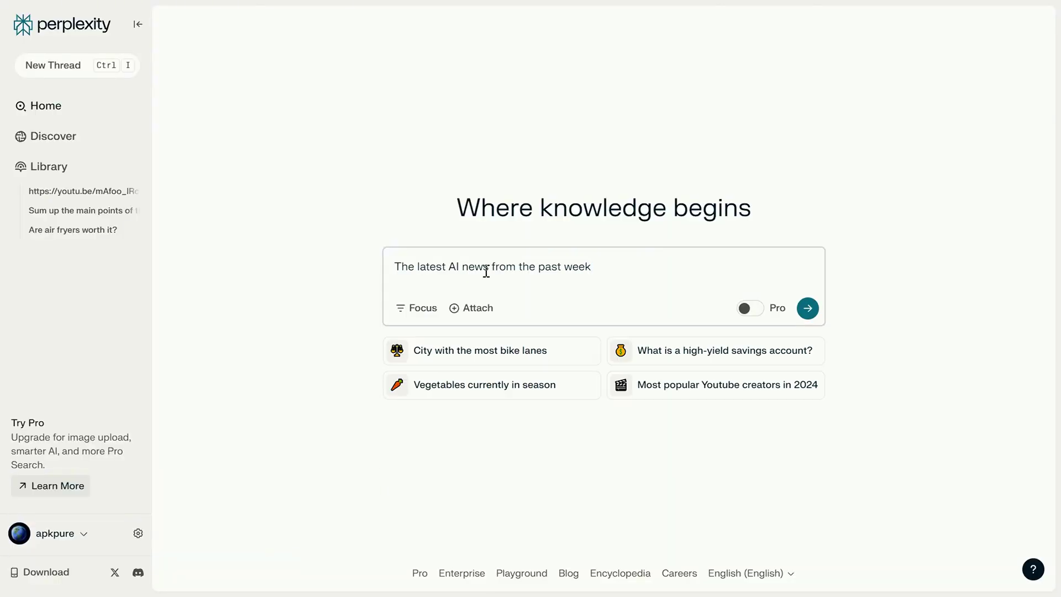
Submit the AI news query and read through the answer.
left_click(813, 309)
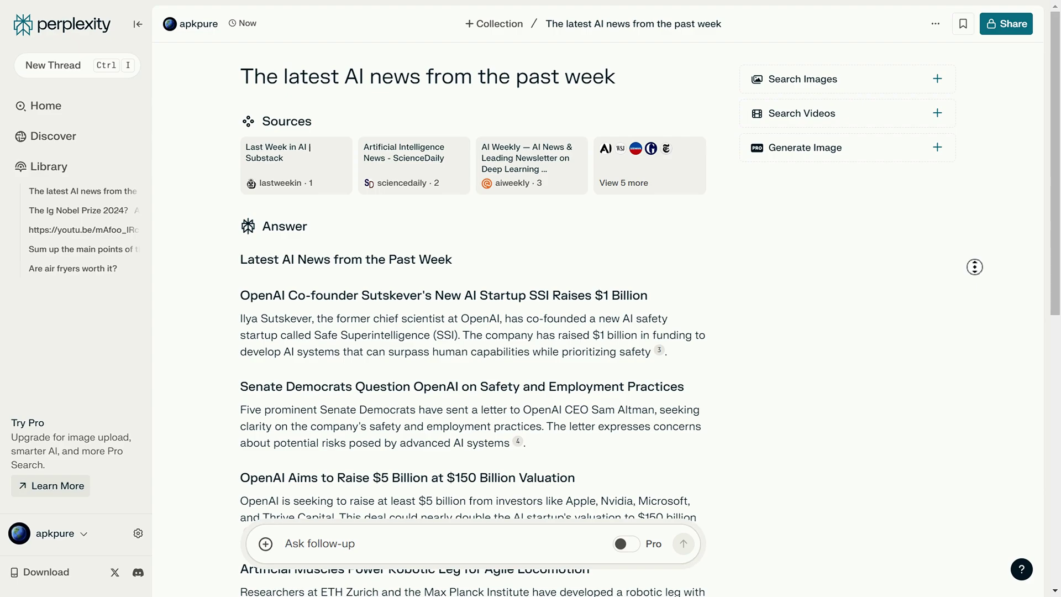
scroll(969, 282, "down", 2)
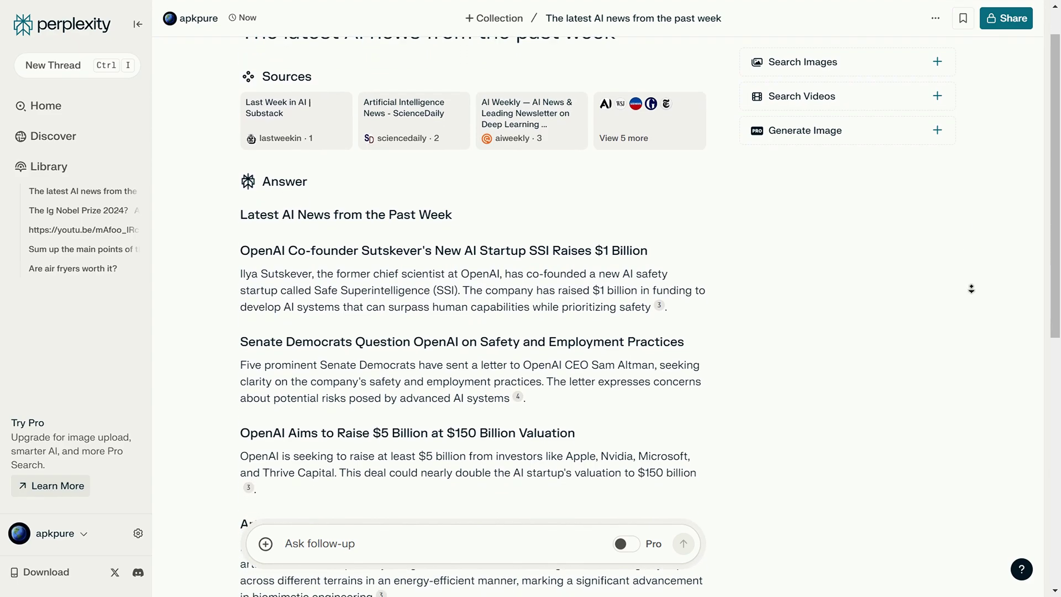
scroll(971, 289, "down", 2)
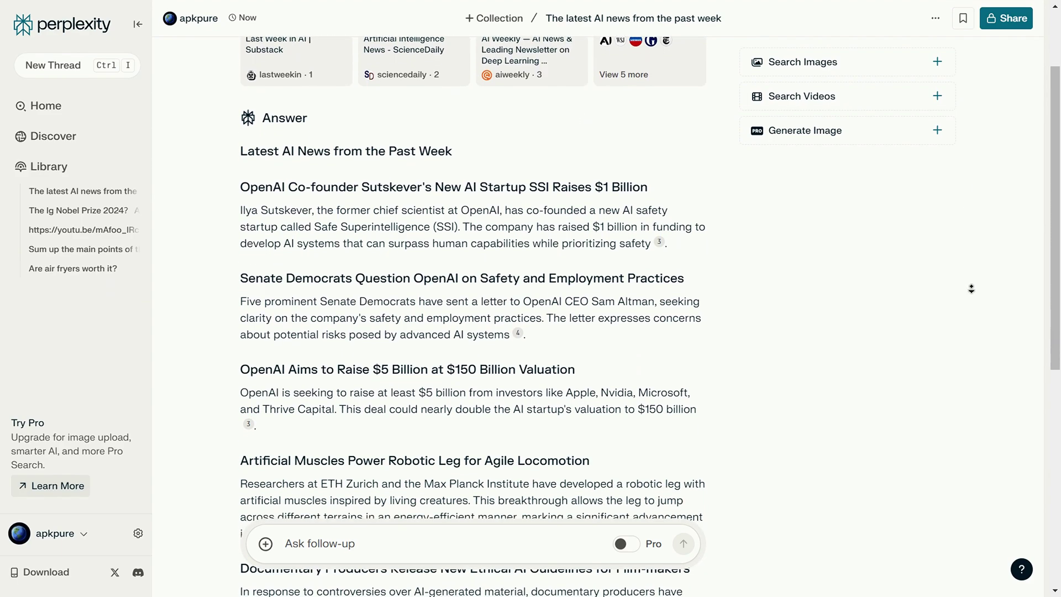
scroll(971, 288, "down", 2)
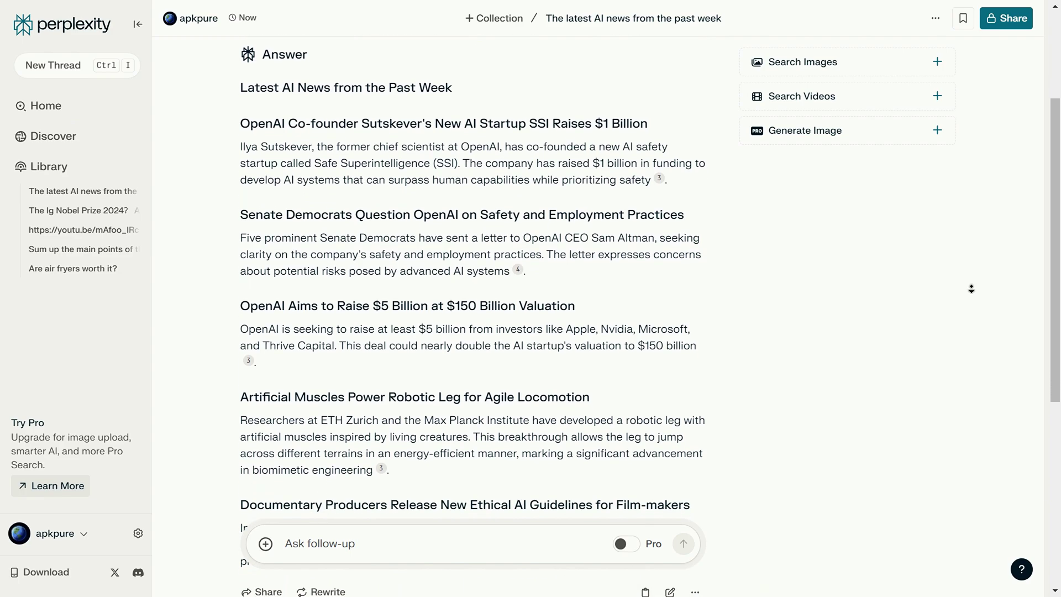
scroll(971, 289, "down", 5)
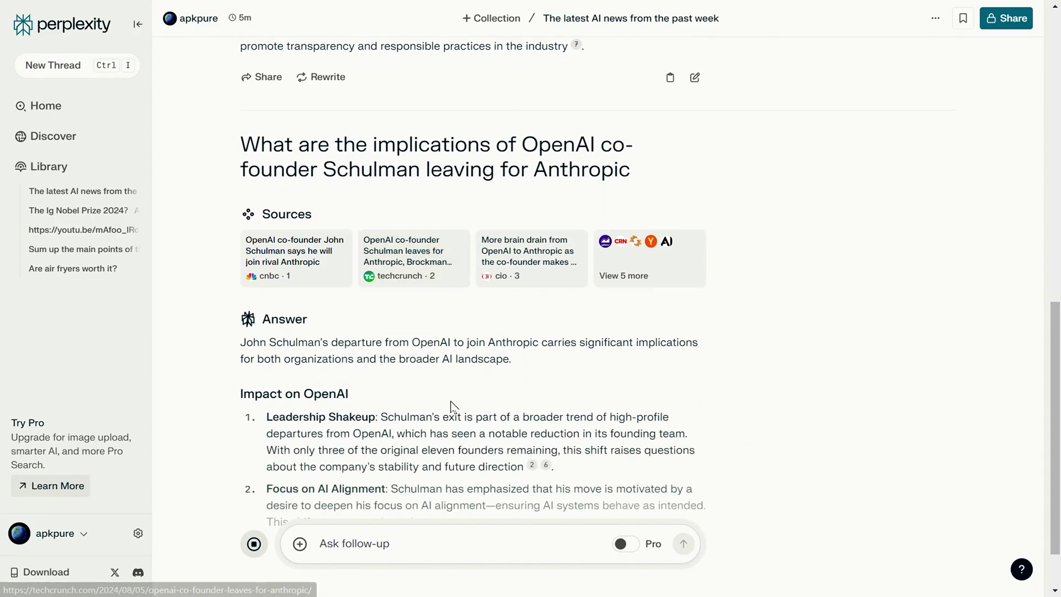
scroll(563, 405, "up", 9)
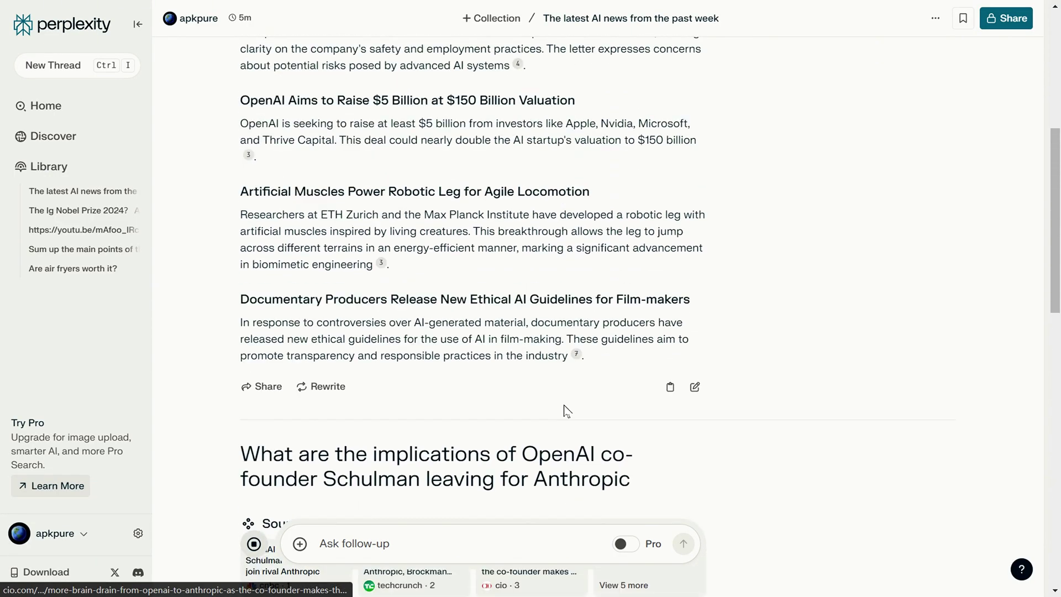
scroll(566, 412, "down", 6)
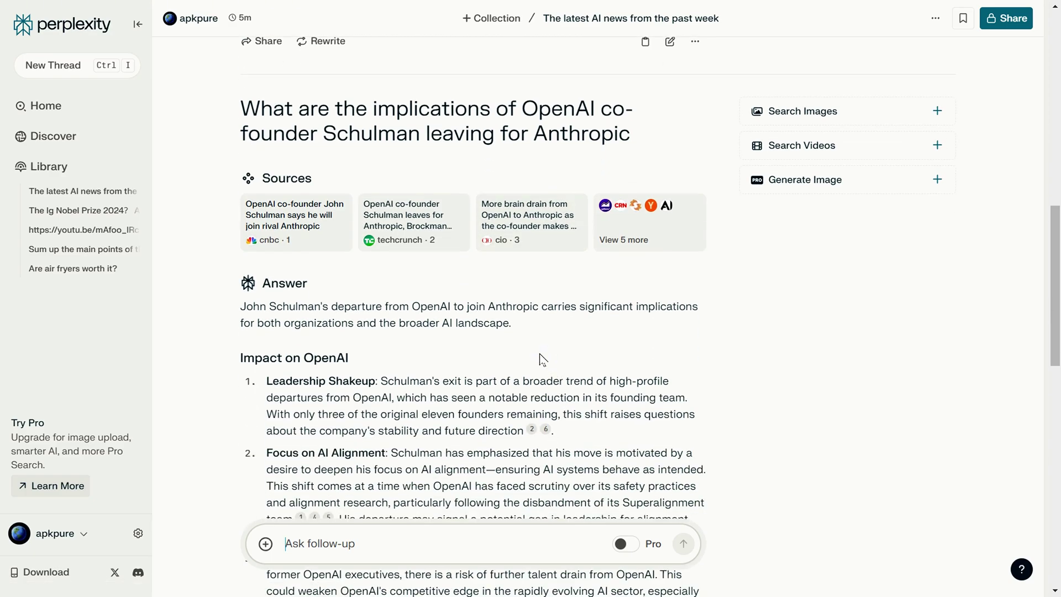
scroll(542, 359, "down", 15)
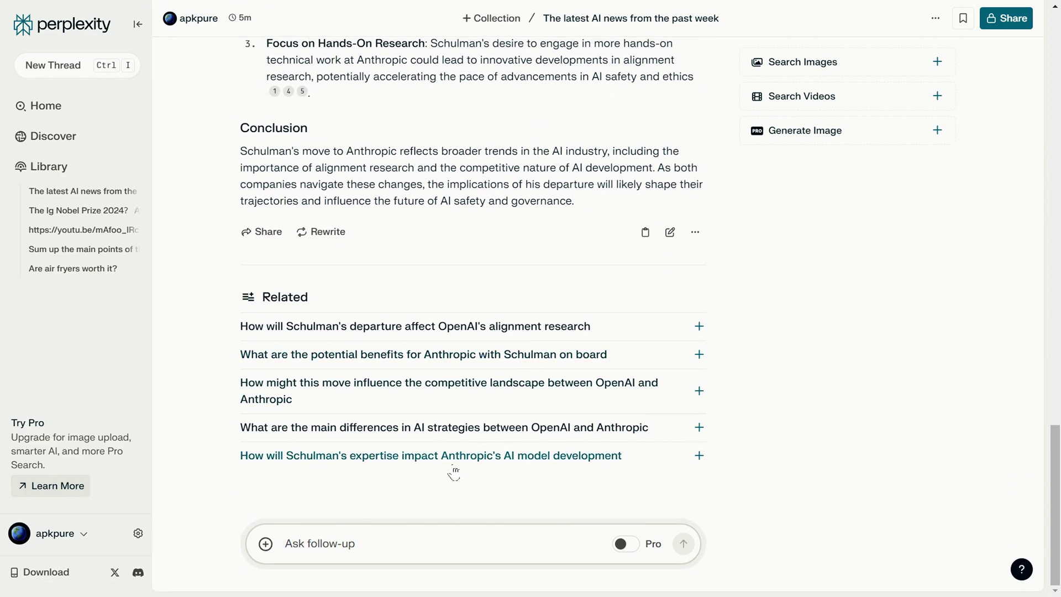
Ask how Schulman's expertise impacts Anthropic's models, then open citation 6's source article.
left_click(454, 469)
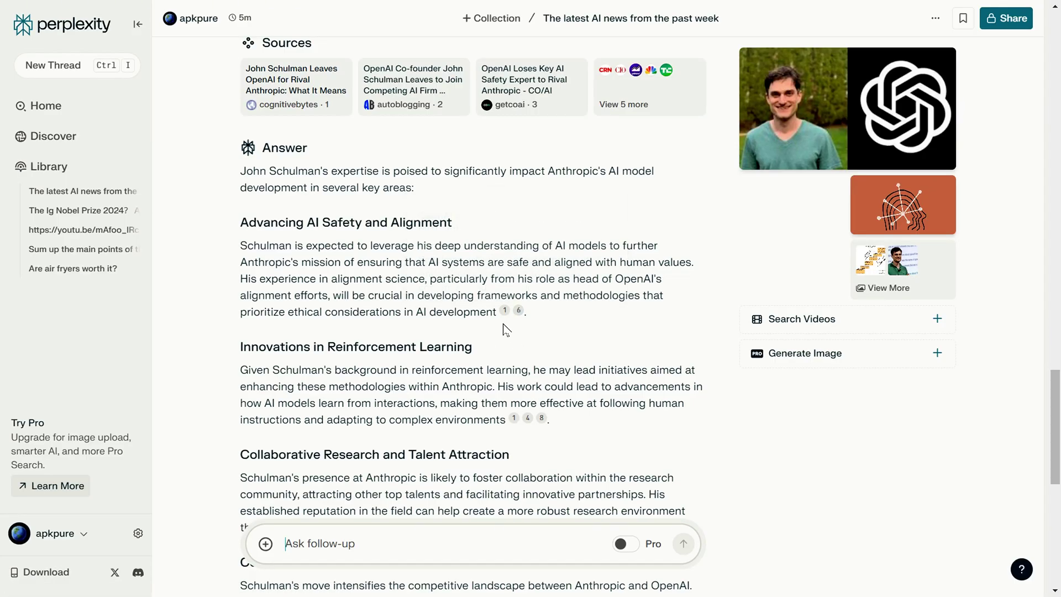
mouse_move(520, 312)
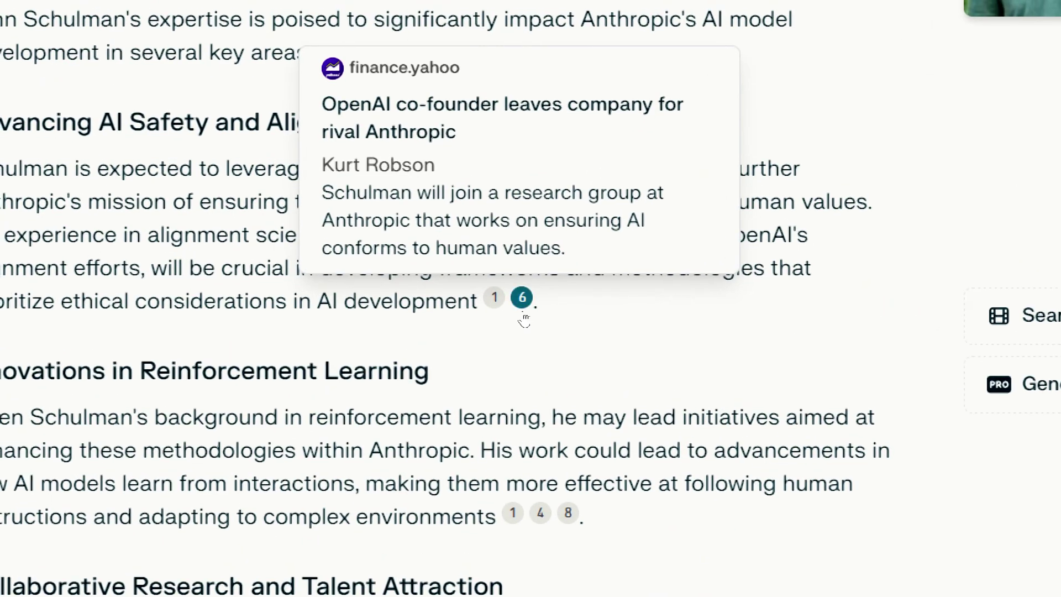
left_click(523, 309)
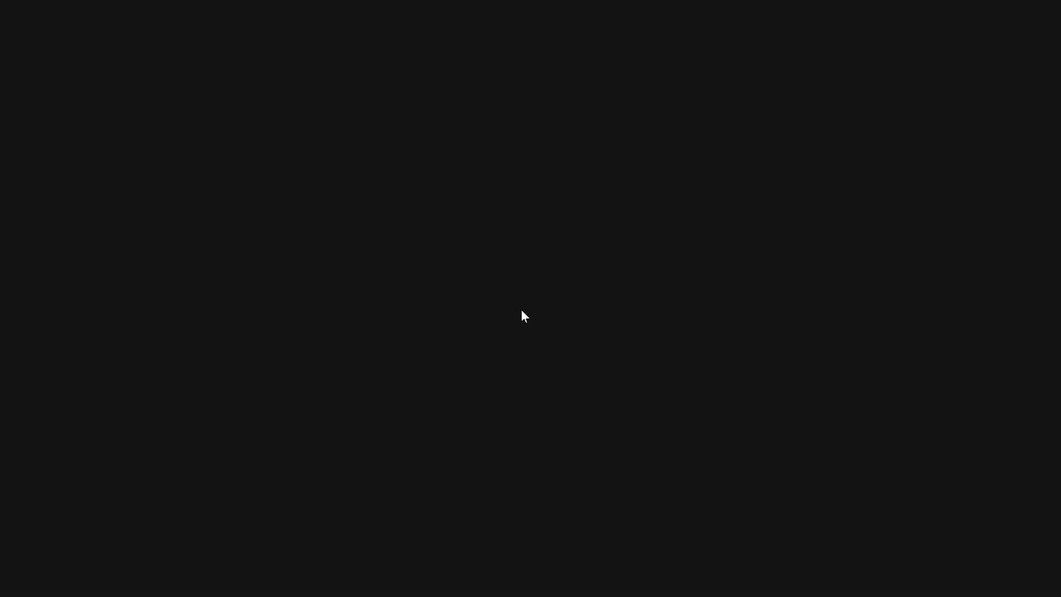
Read through the Yahoo Finance article on Schulman leaving OpenAI for Anthropic.
scroll(490, 310, "down", 9)
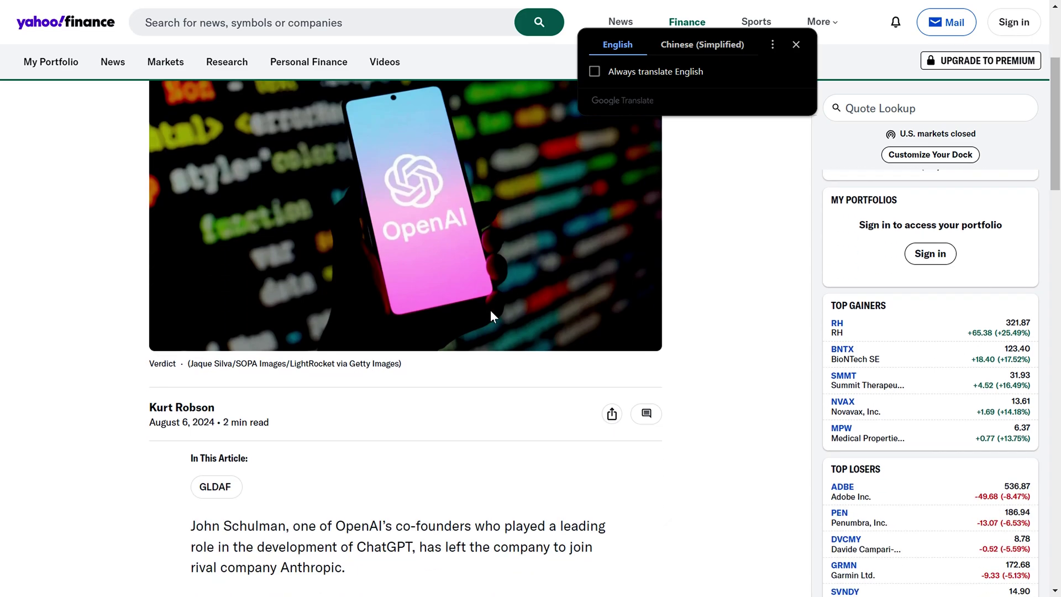
scroll(491, 311, "down", 6)
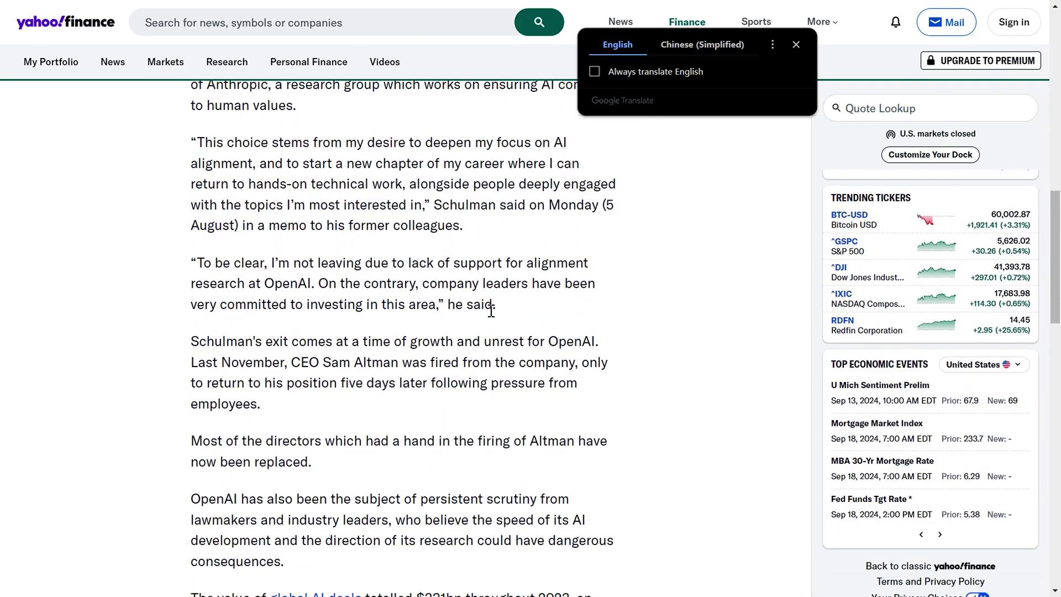
scroll(491, 310, "up", 11)
scroll(491, 314, "up", 5)
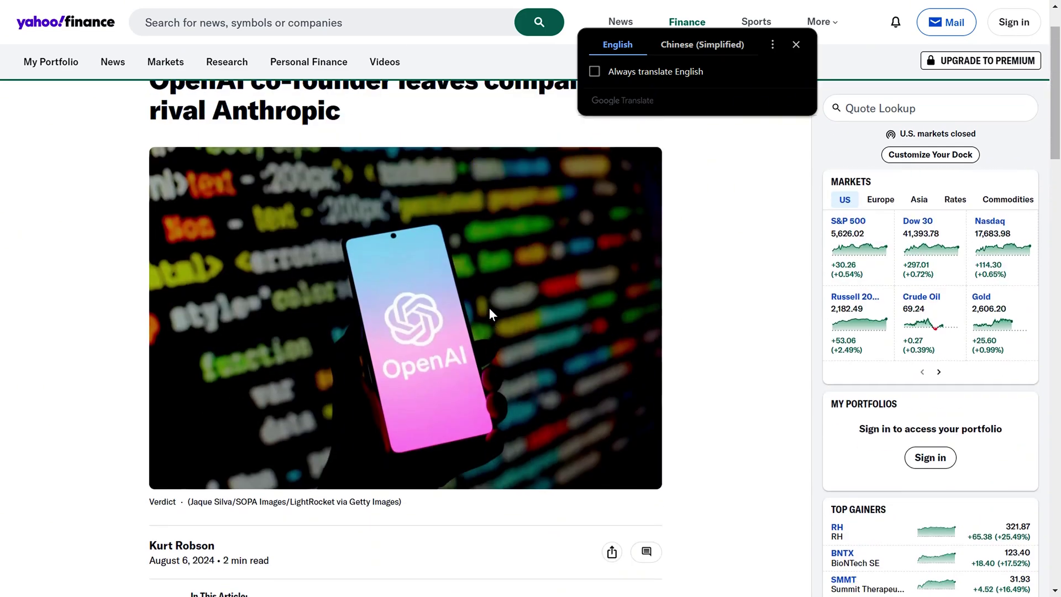
scroll(489, 314, "down", 1)
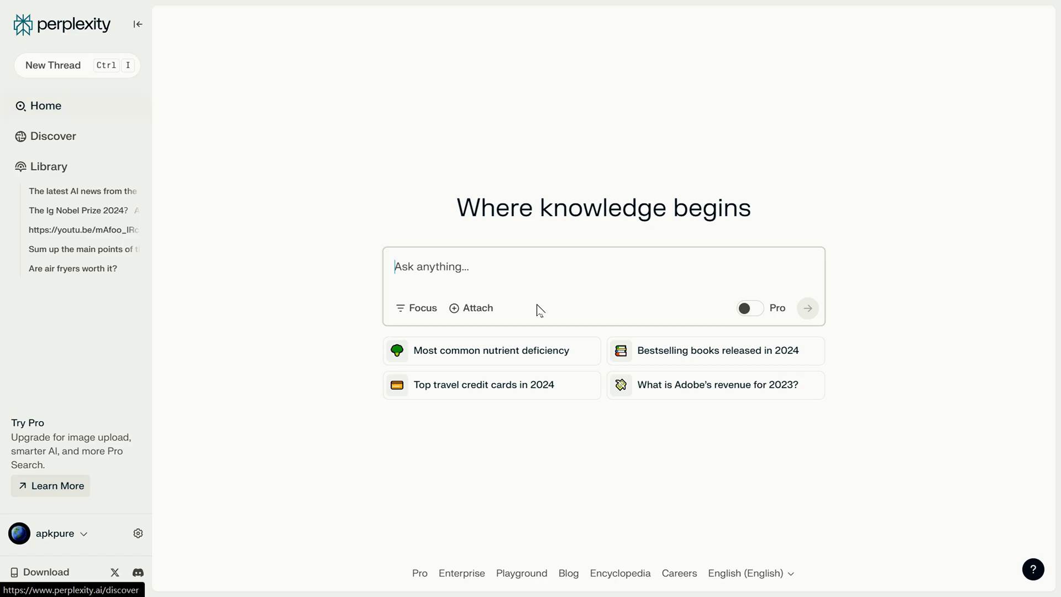
Switch the interface language to Japanese, then to Spanish.
left_click(730, 575)
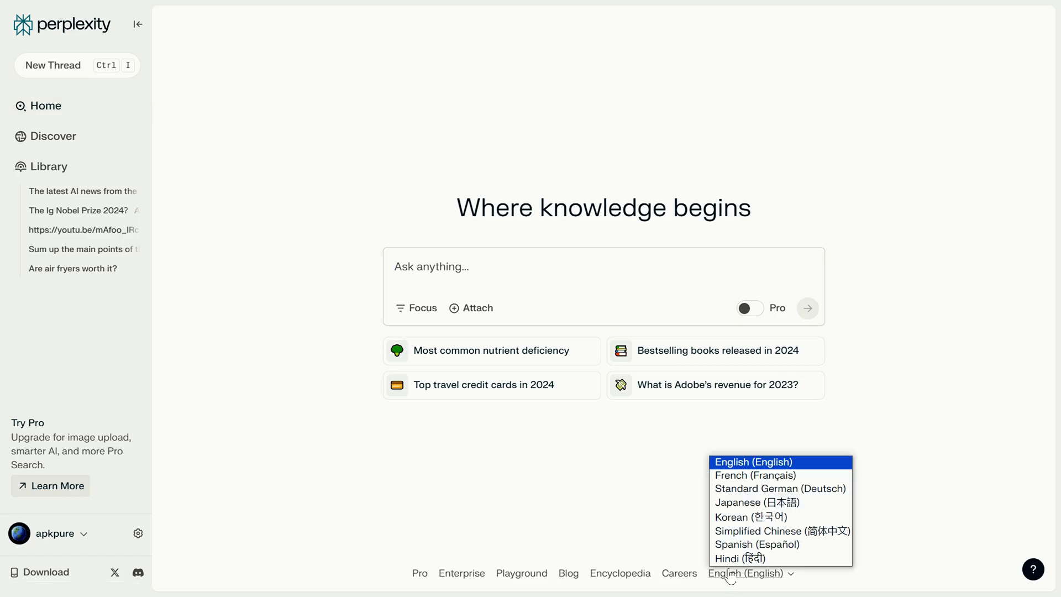
left_click(764, 503)
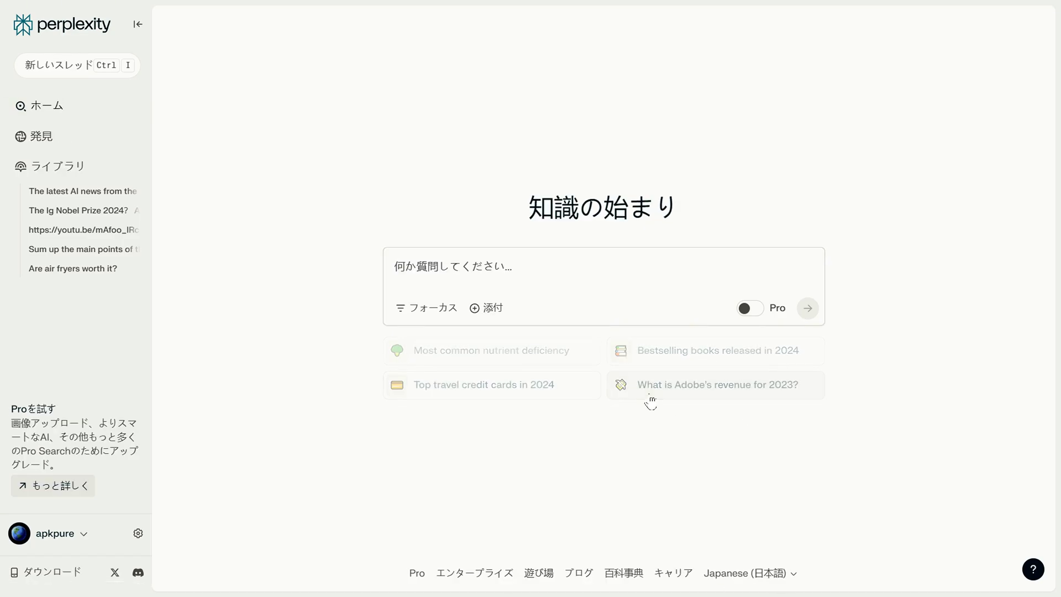
left_click(764, 578)
key("Down")
key("Down")
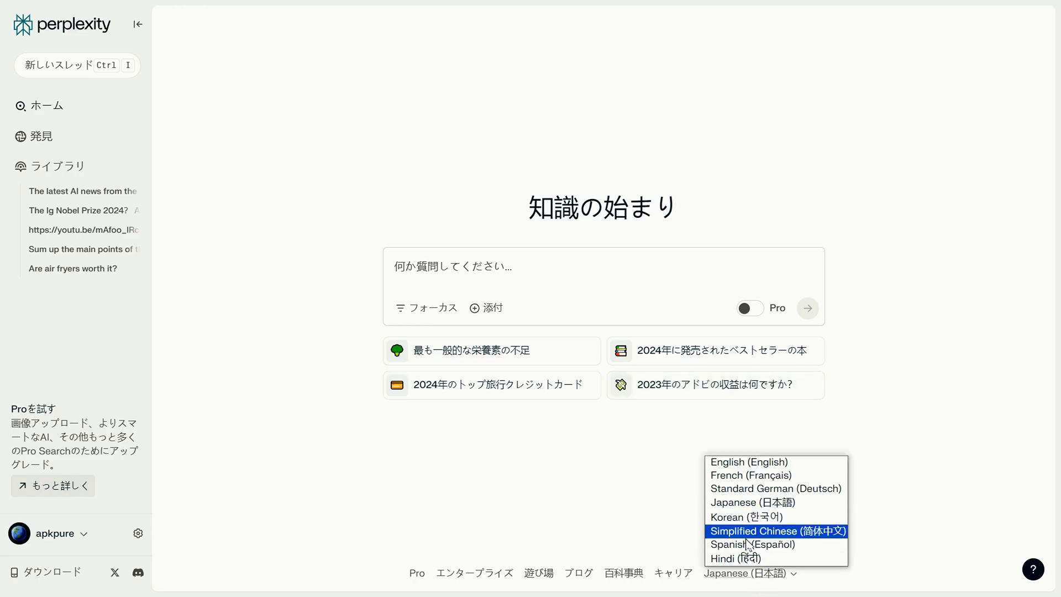
key("Return")
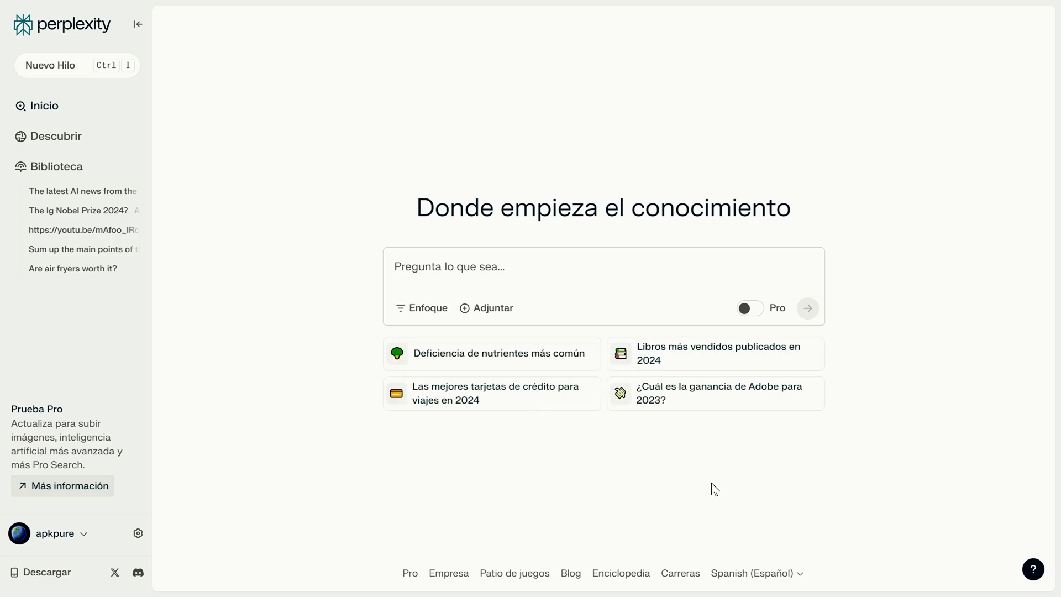
Set the interface language back to English and open the account settings.
left_click(767, 577)
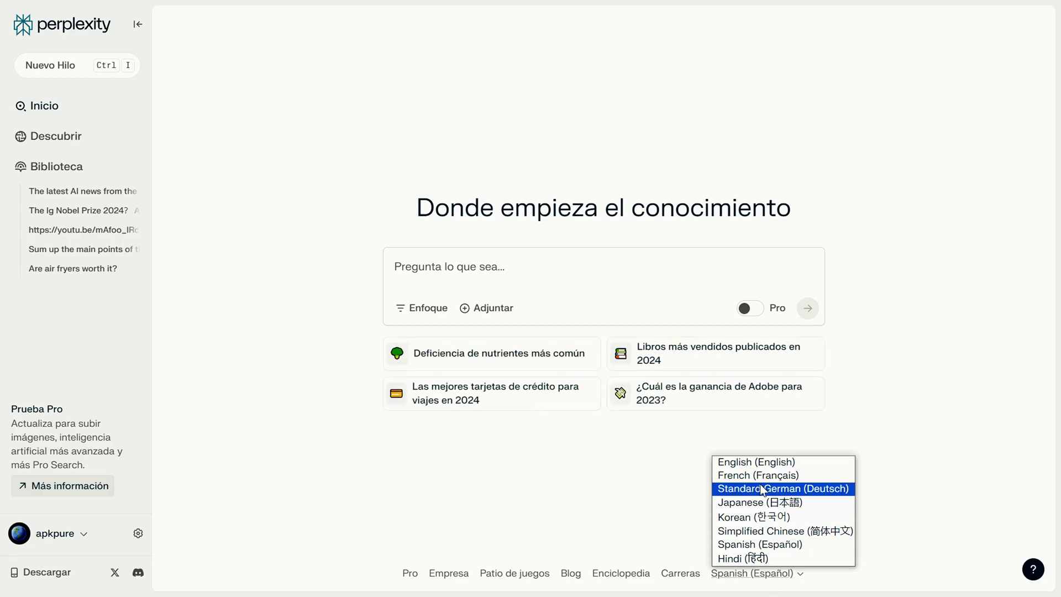
key("Home")
key("Return")
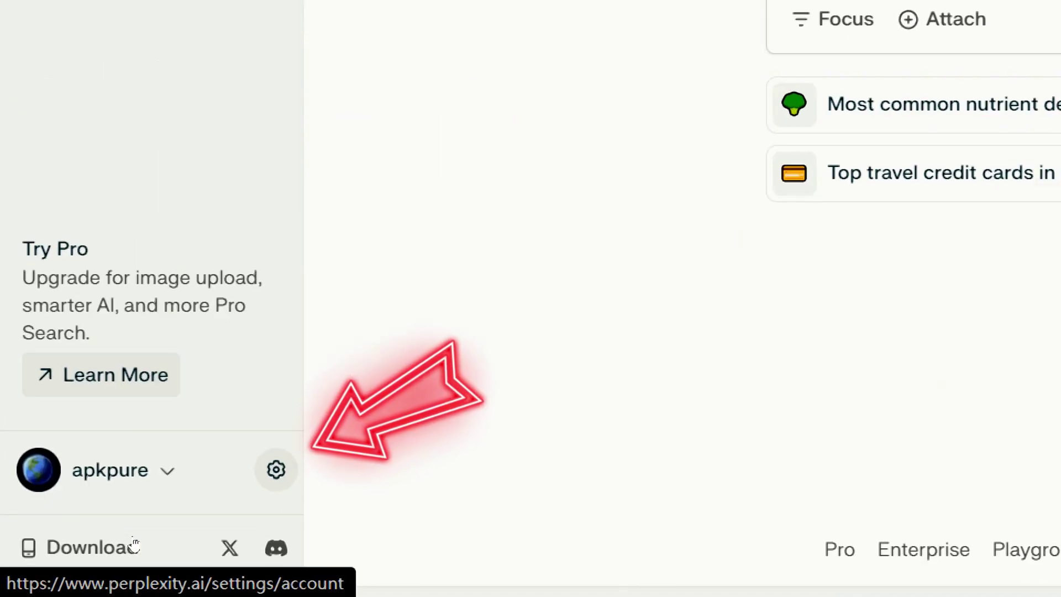
left_click(276, 469)
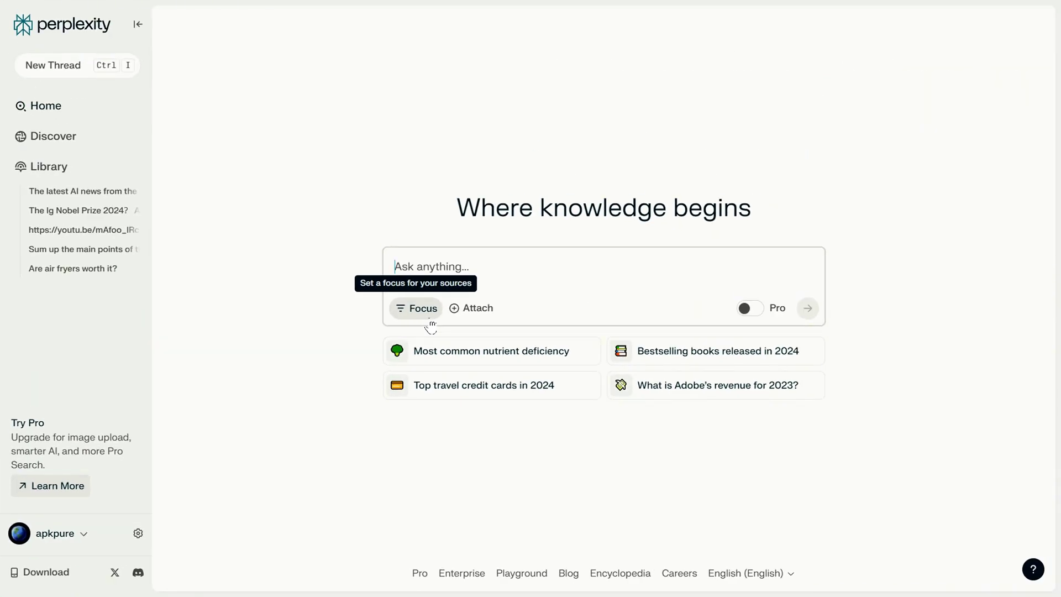
Review the Focus source options, then attach a .docx file to the question.
left_click(430, 322)
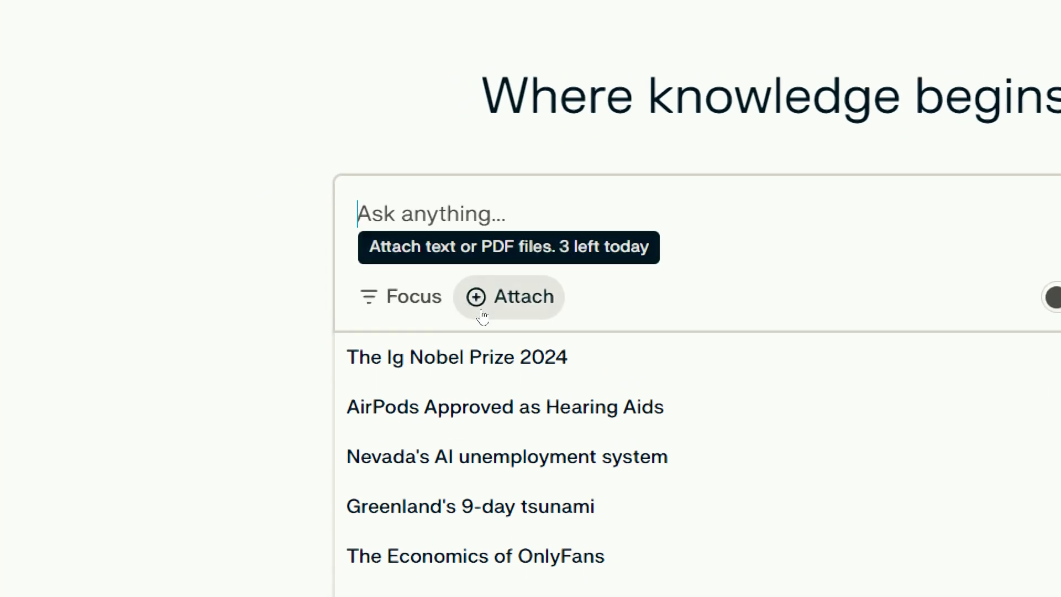
left_click(481, 312)
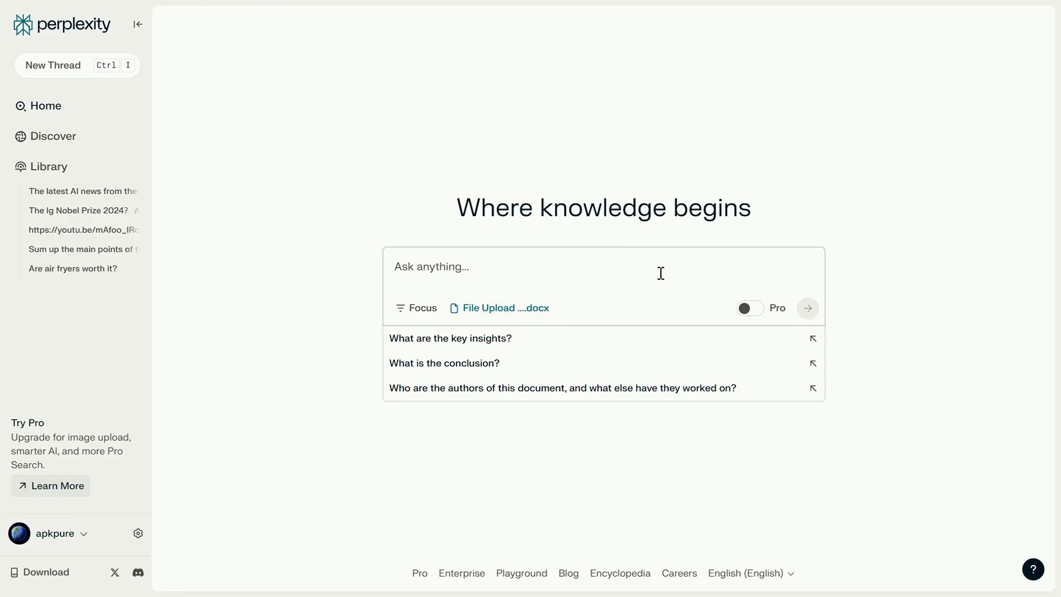
Paste 'Please translate the document into English' as the request for the attached document.
type("Please translate the document into English")
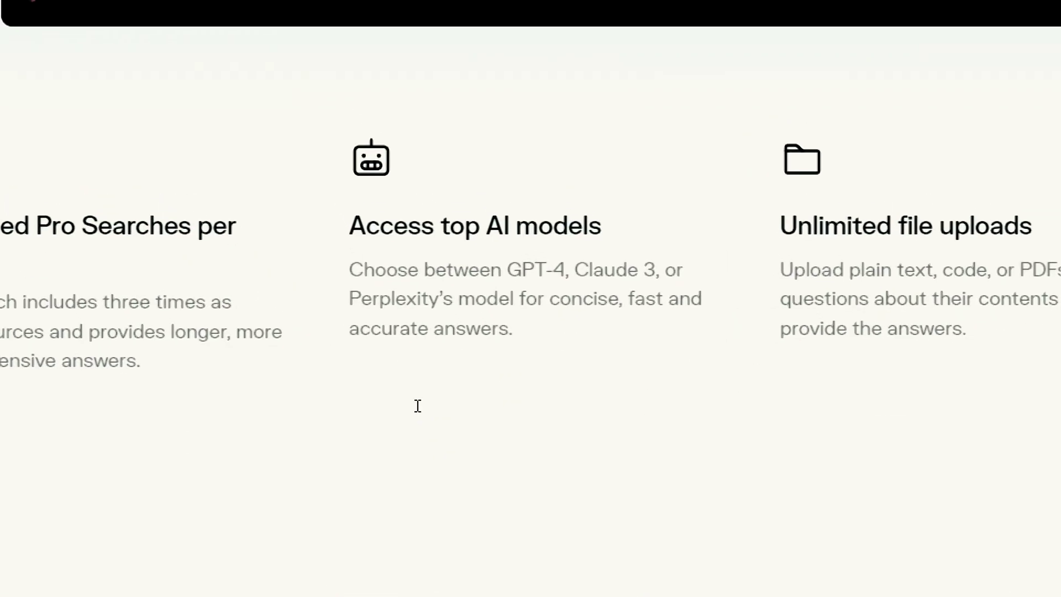
left_click_drag(507, 269, 643, 270)
left_click_drag(474, 394, 543, 507)
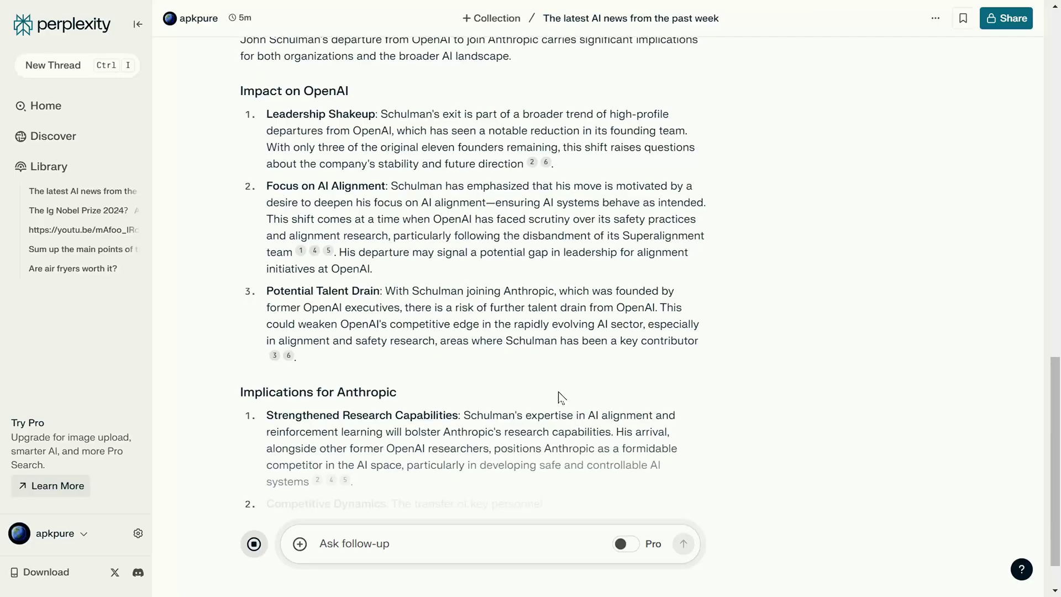
scroll(561, 403, "up", 15)
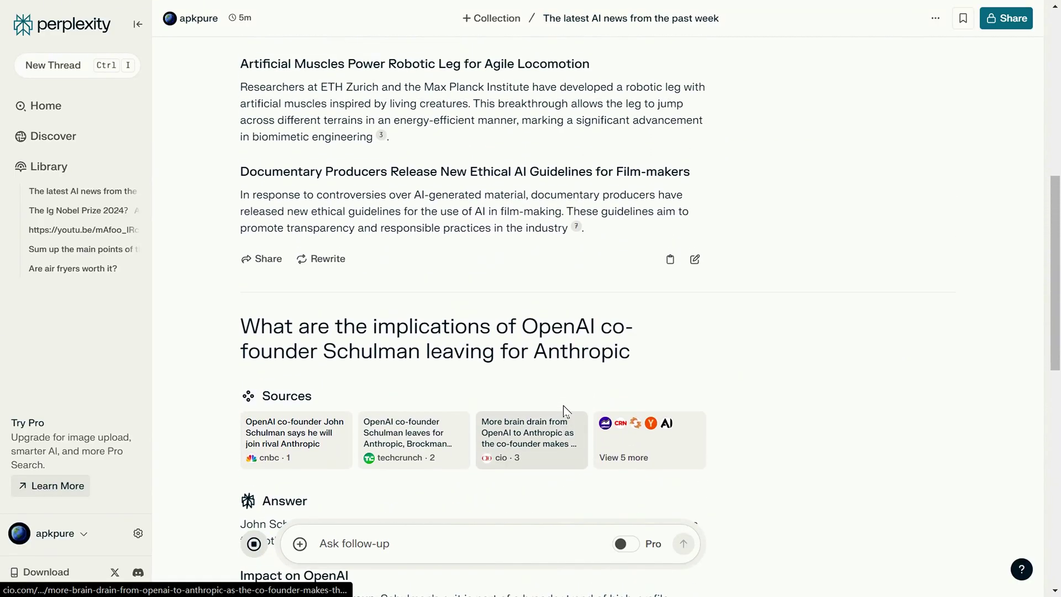
scroll(567, 412, "down", 5)
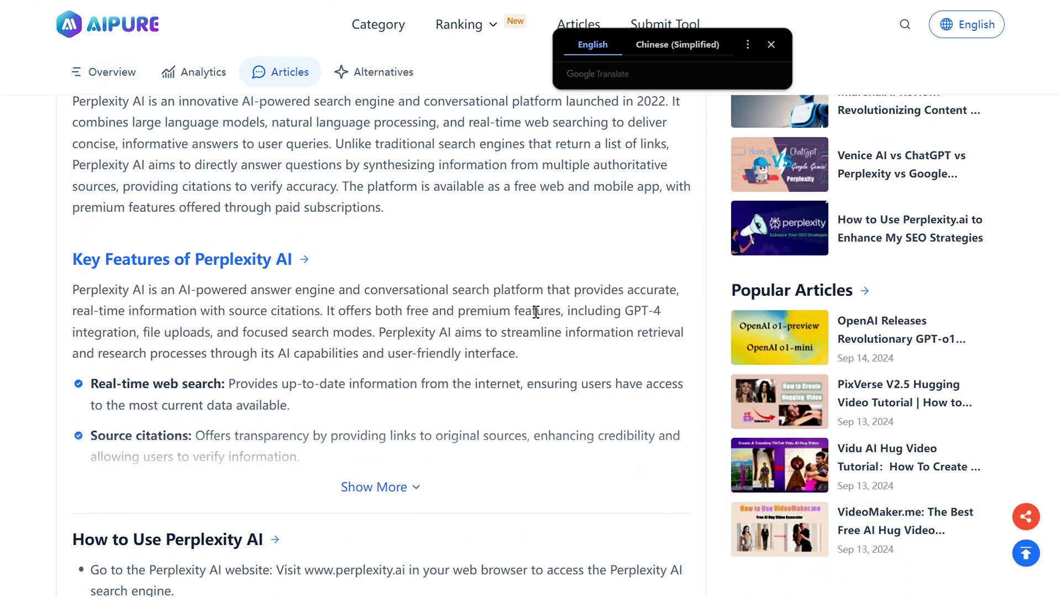
Dismiss the translation bar, visit the Perplexity AI site, and start 'The Ig Nobel Prize 2024' thread.
scroll(382, 331, "down", 3)
left_click(771, 47)
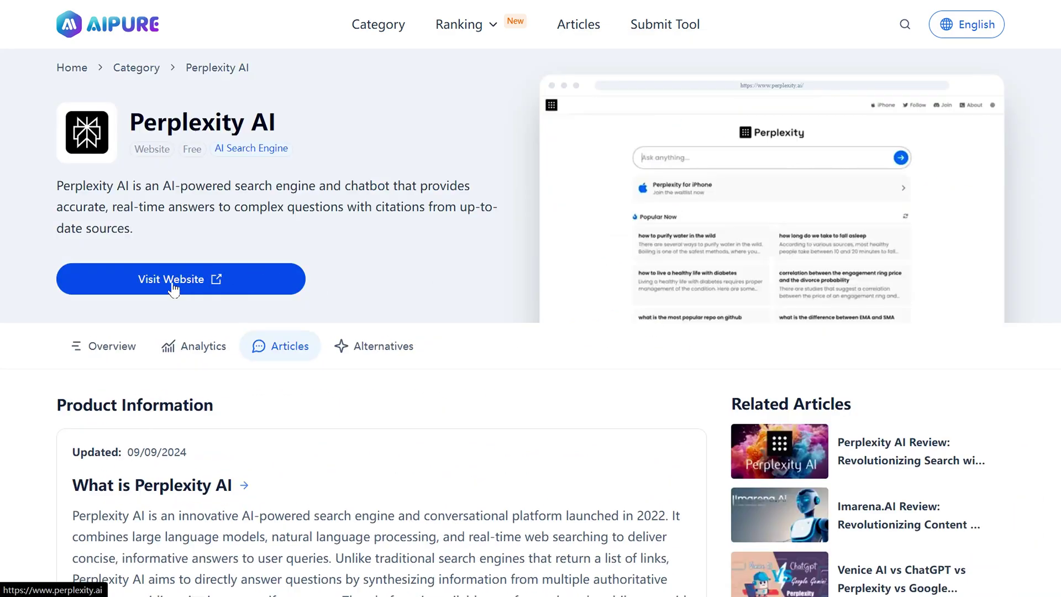
left_click(173, 279)
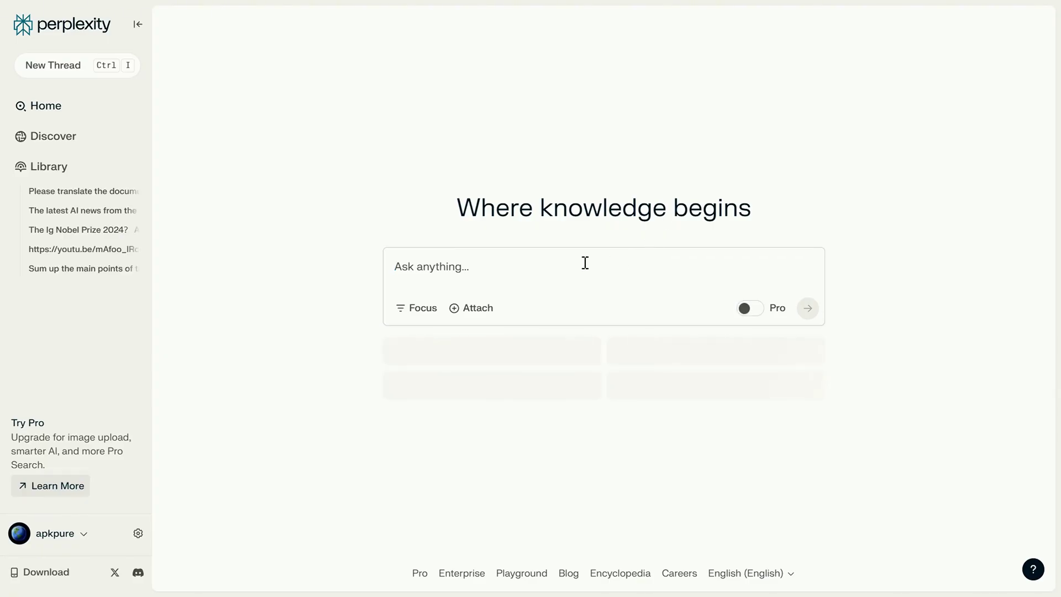
left_click(443, 267)
left_click(785, 338)
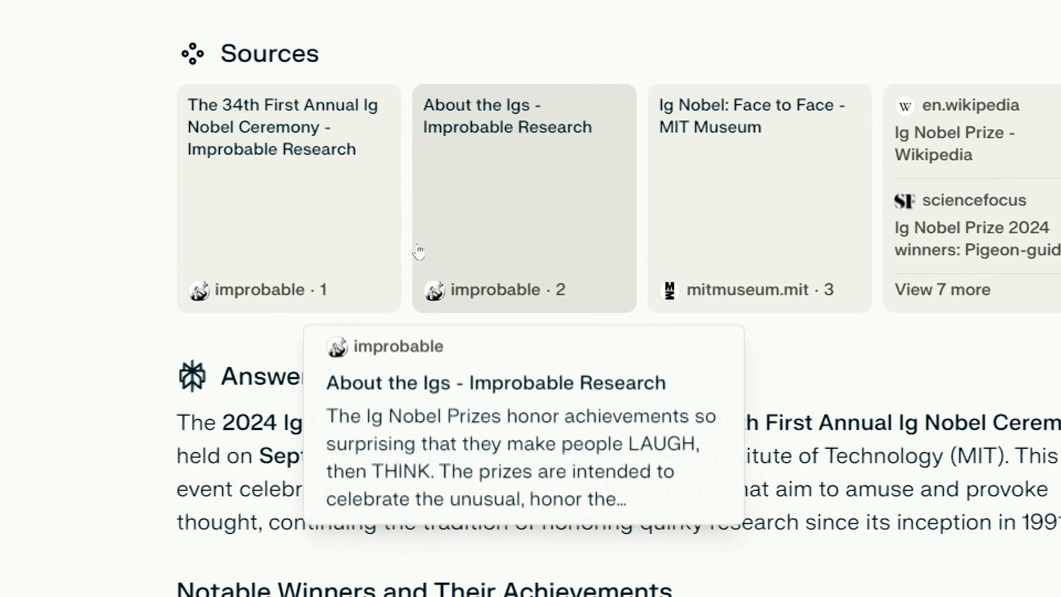
Review the Ig Nobel answer and its Rewrite model list, then return home.
scroll(587, 538, "down", 10)
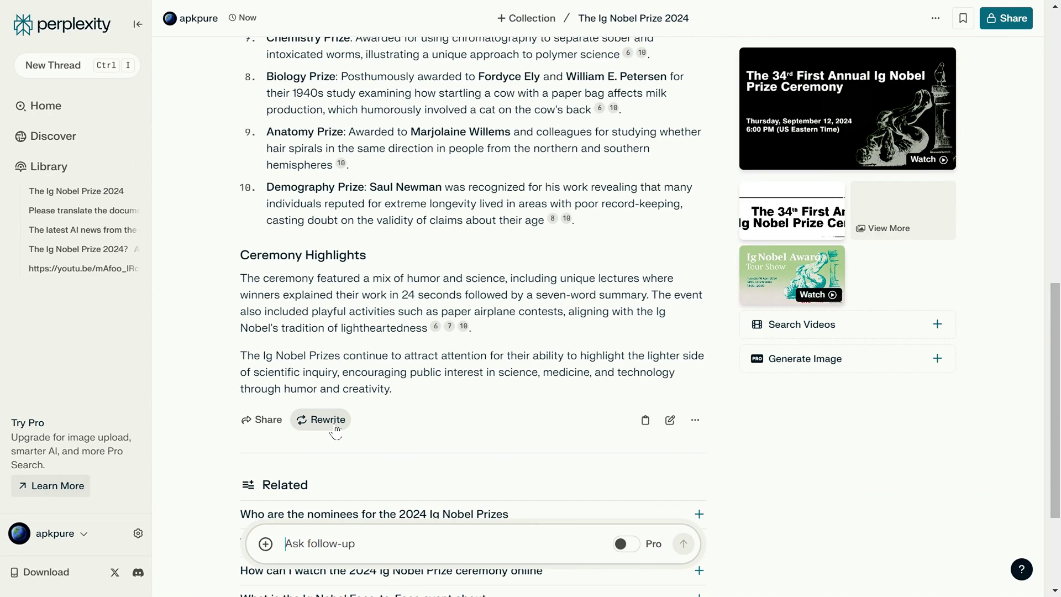
left_click(503, 291)
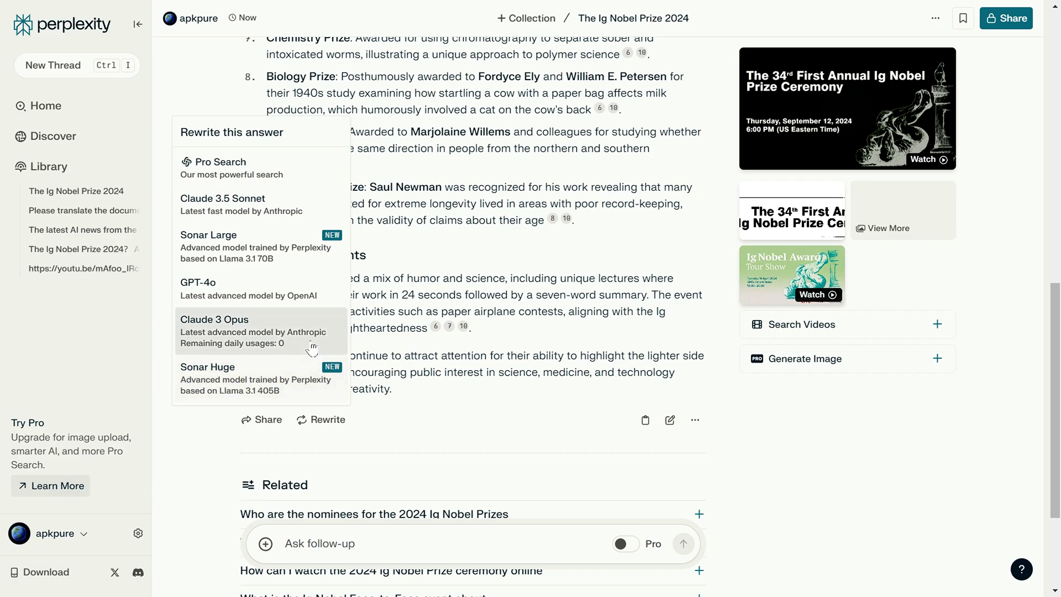
left_click(58, 117)
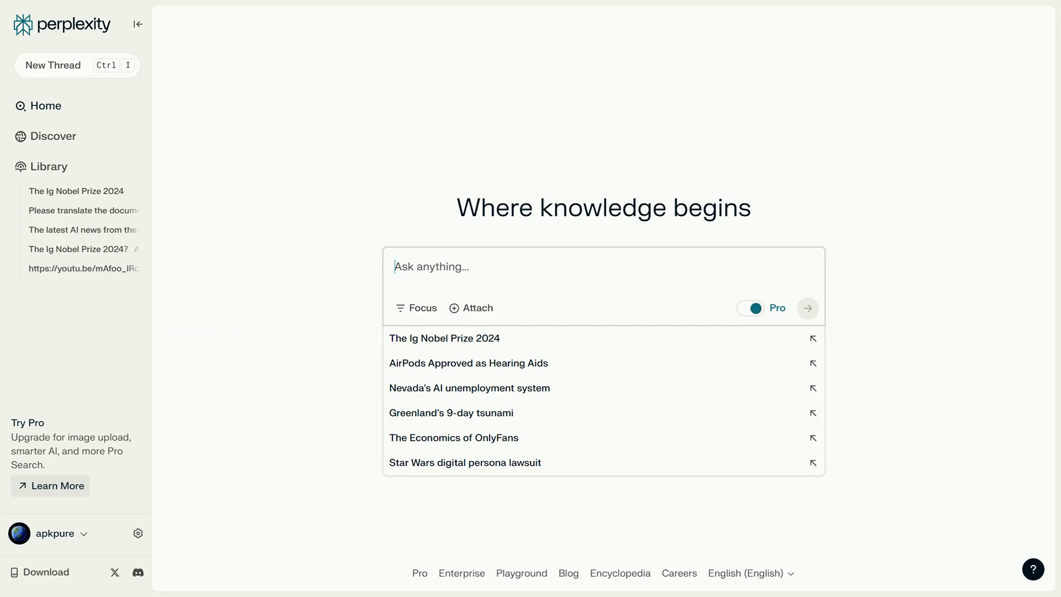
Run 'The Ig Nobel Prize 2024' as a Pro Search and review the ten listed winners.
left_click(493, 345)
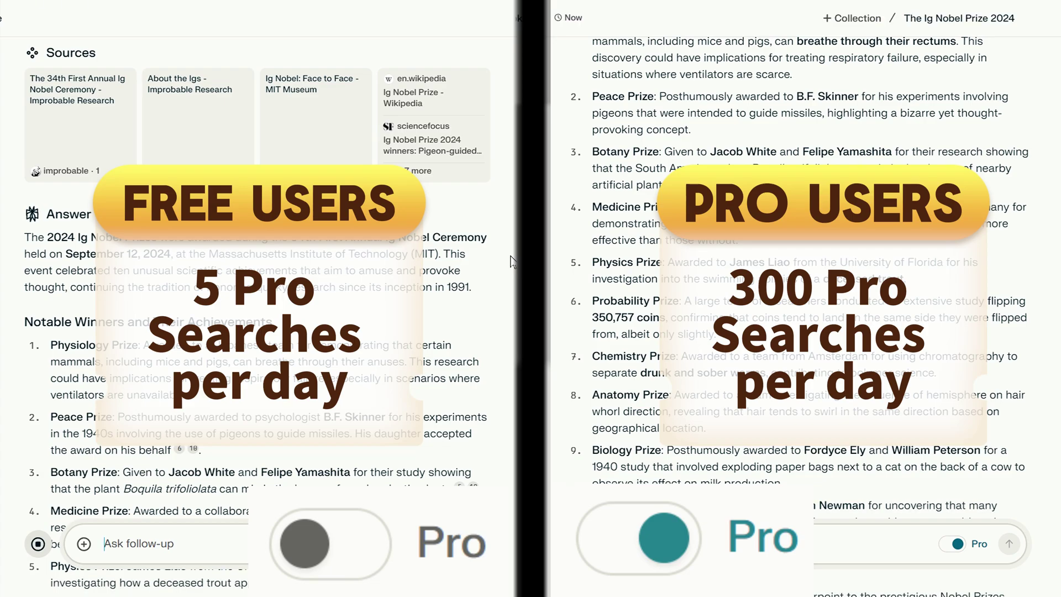
scroll(257, 276, "up", 3)
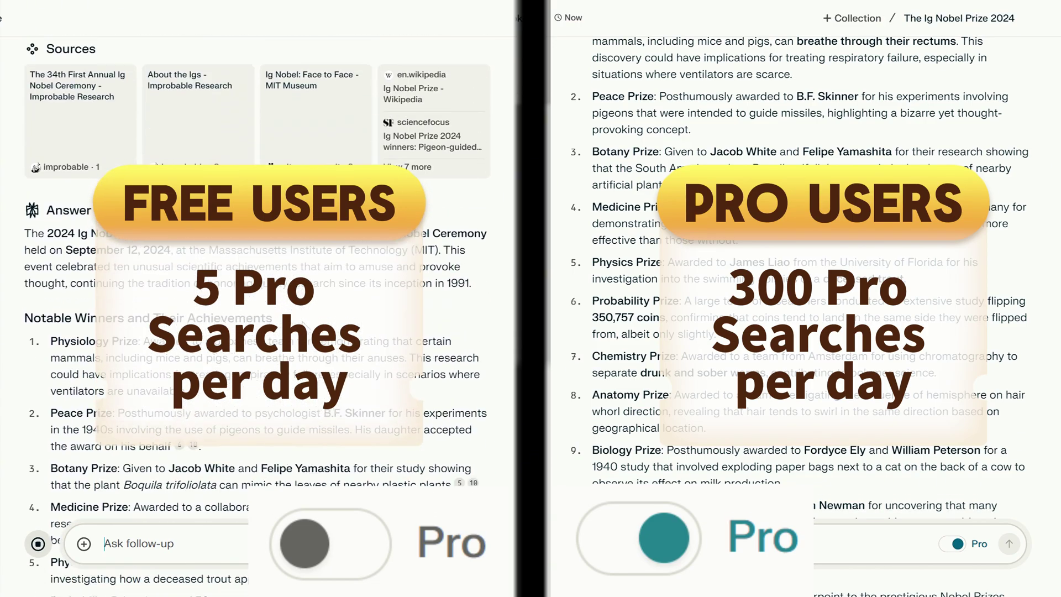
mouse_move(164, 252)
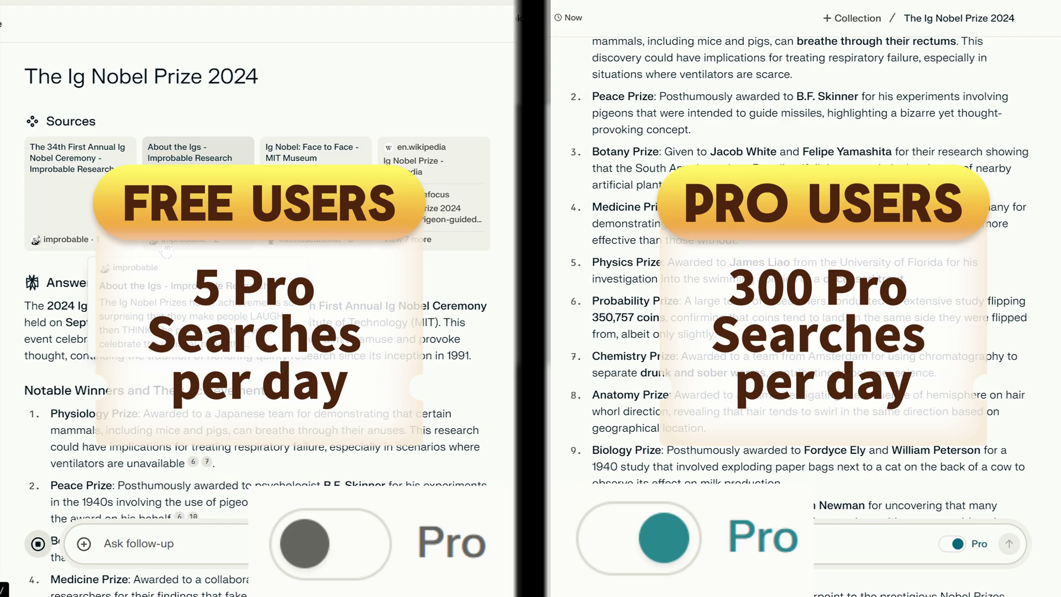
mouse_move(83, 243)
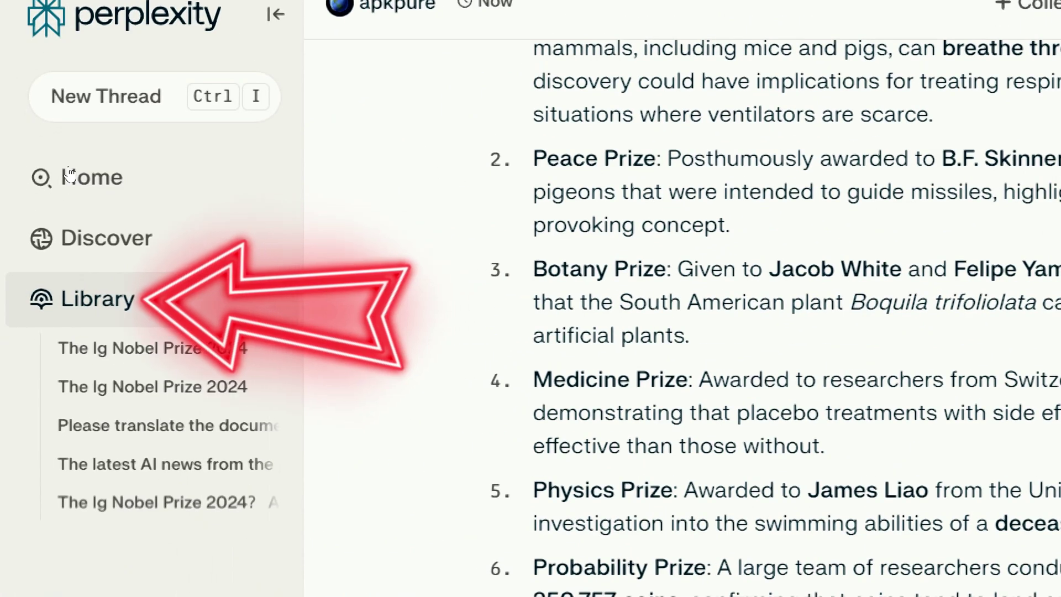
Reopen the latest Ig Nobel Prize 2024 thread from the Library and explore renaming and collection options.
left_click(69, 173)
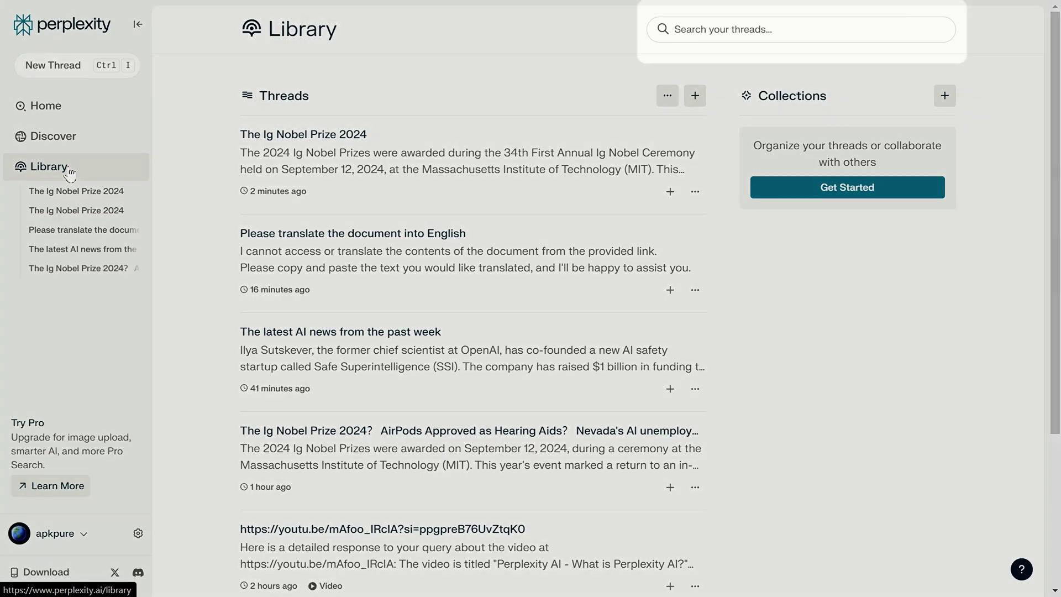
scroll(545, 192, "down", 4)
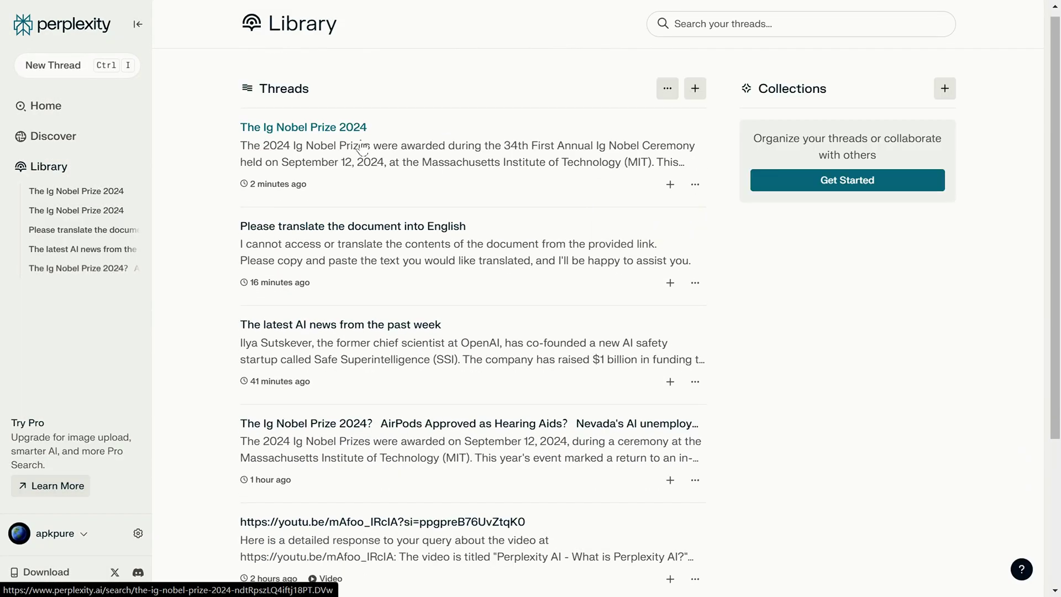
left_click(362, 149)
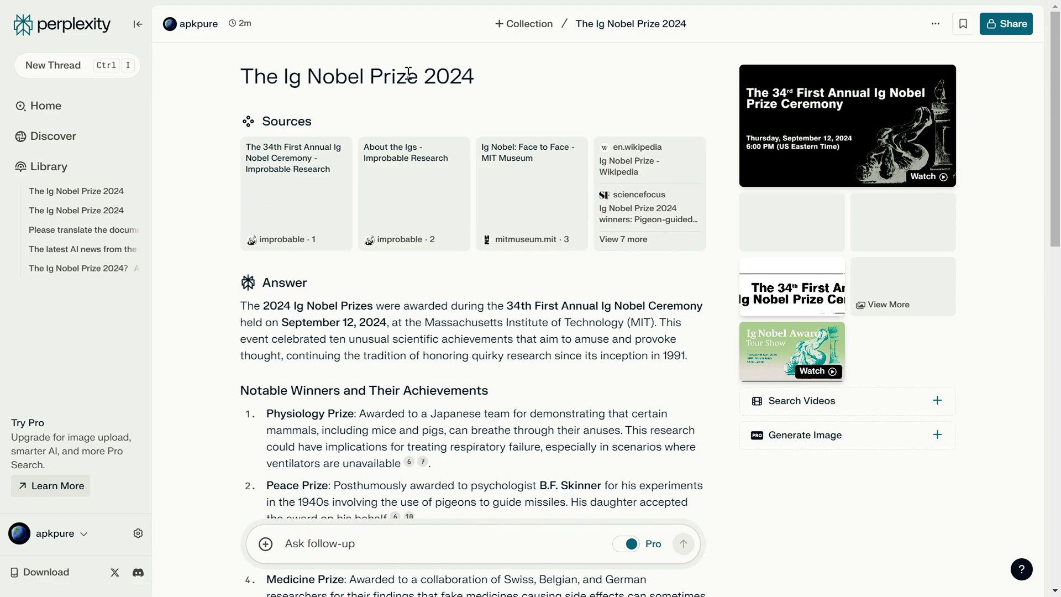
left_click(658, 23)
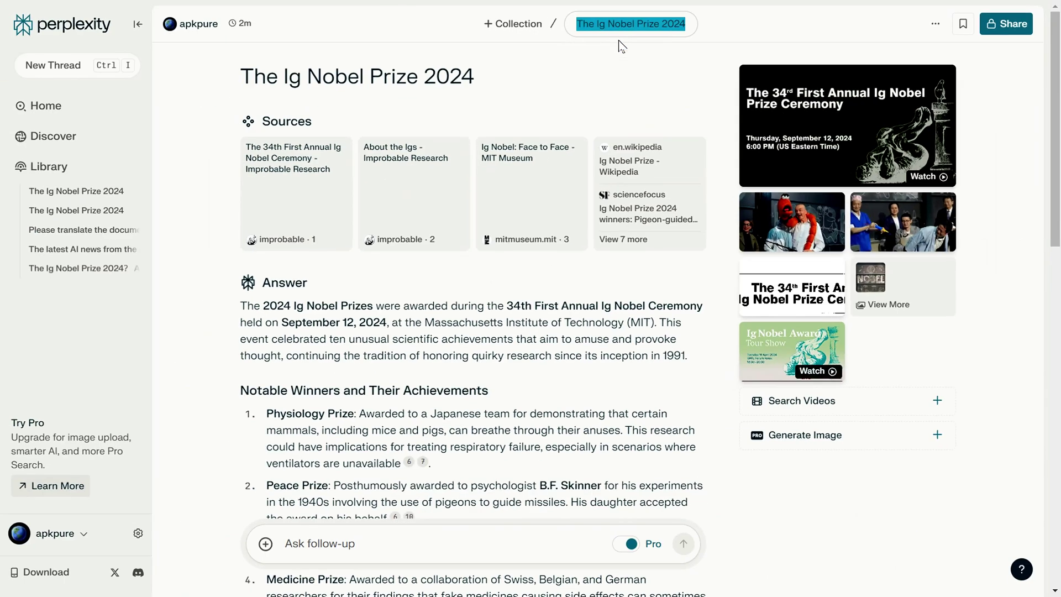
left_click(522, 25)
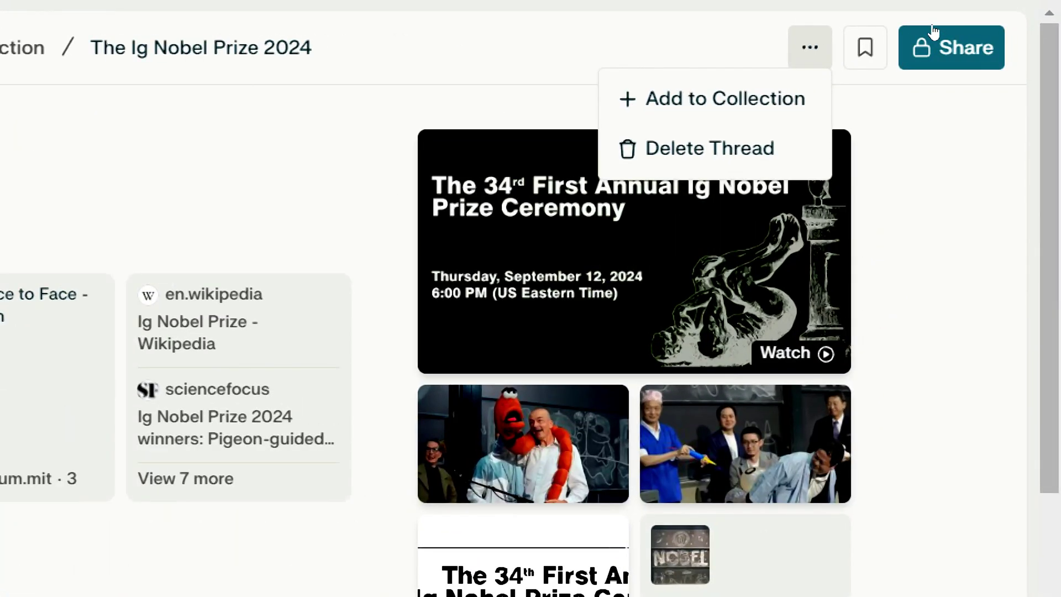
Set the Ig Nobel Prize 2024 thread's access to Shareable, copying its link, and close the panel.
left_click(964, 27)
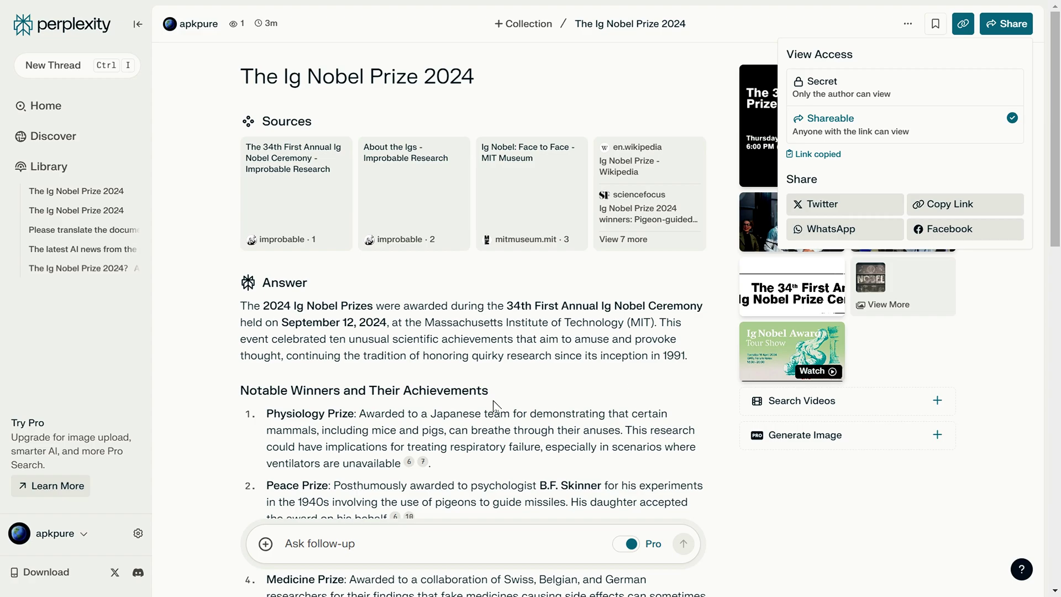
left_click(904, 509)
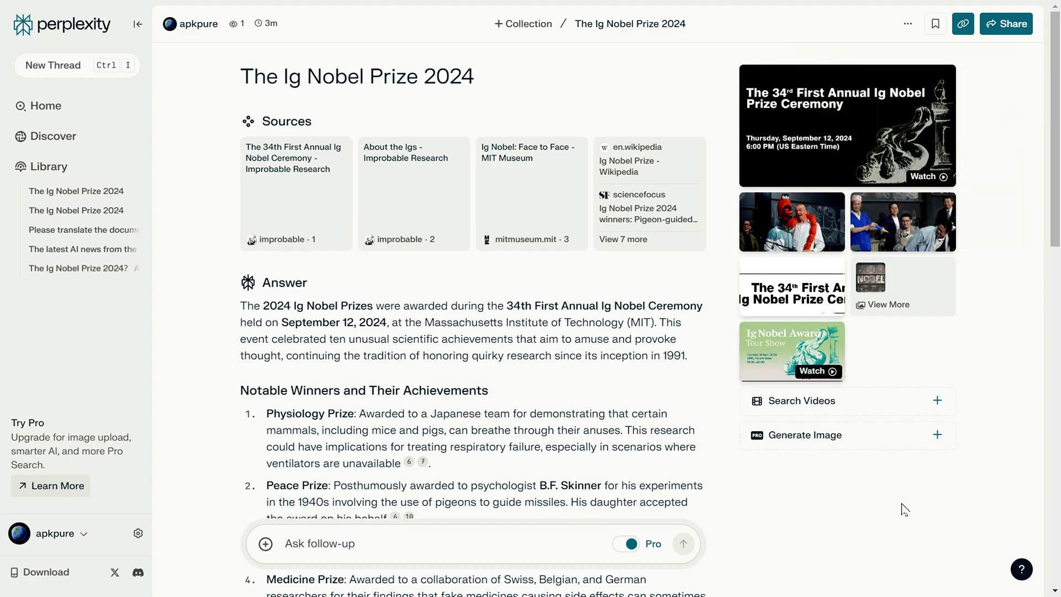
mouse_move(571, 189)
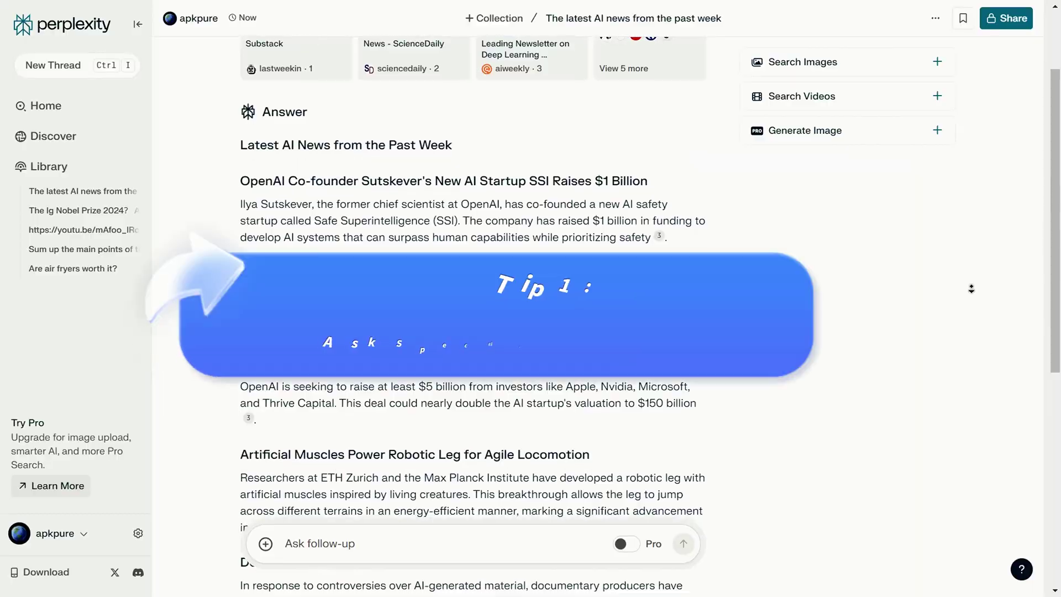
Ask 'What is AI?' as a new question from the home page.
scroll(971, 288, "down", 2)
scroll(975, 300, "down", 2)
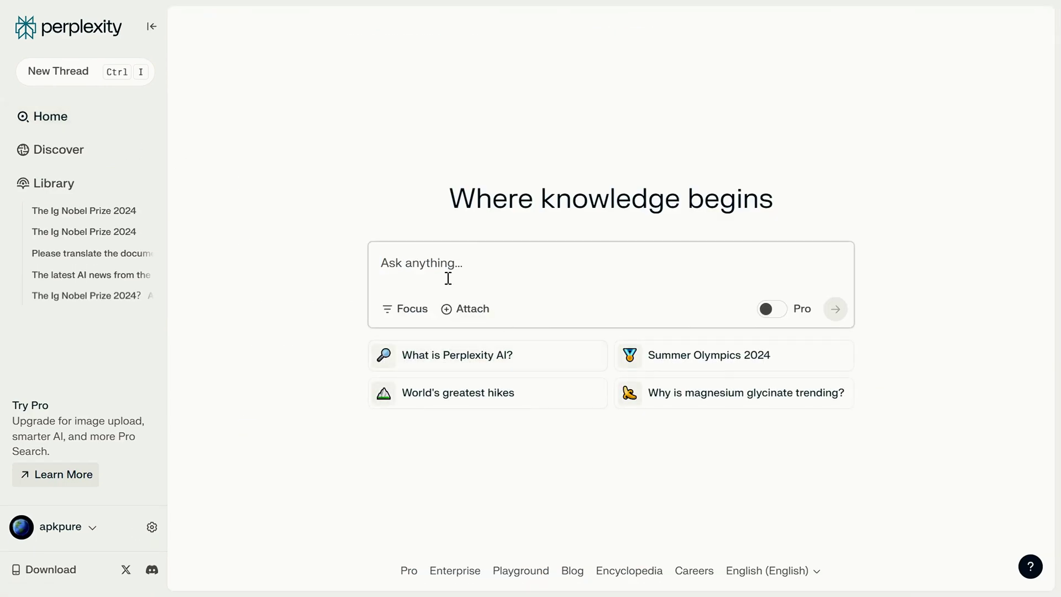
left_click(441, 271)
type("What is AI?")
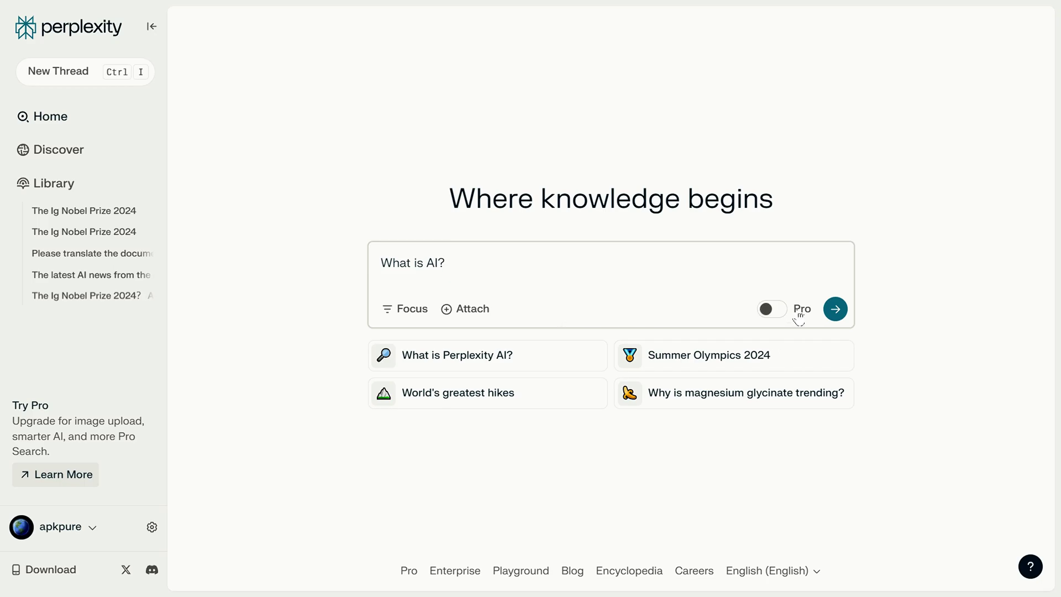
left_click(834, 309)
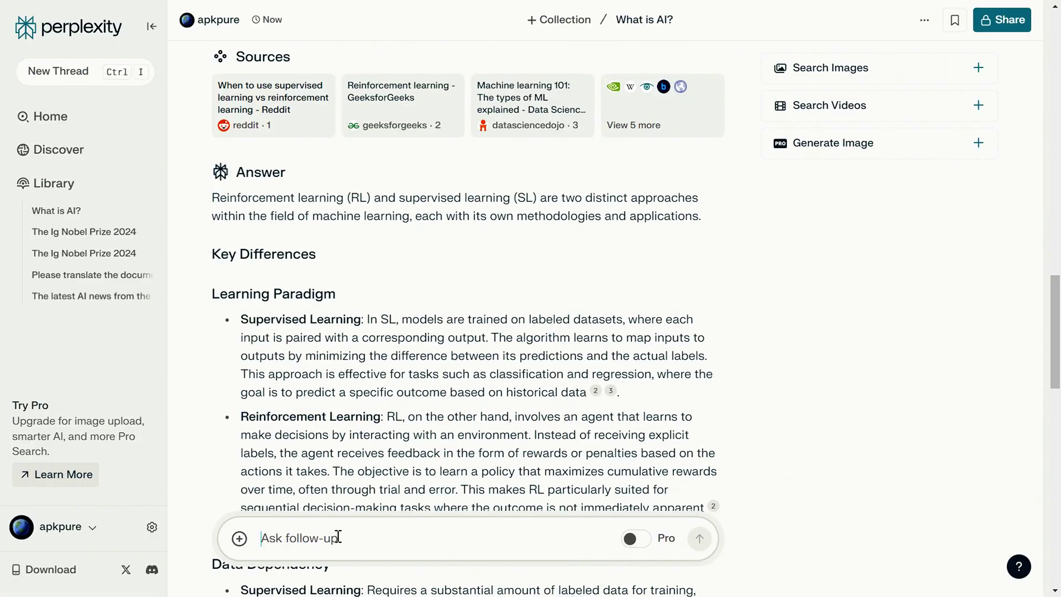
Send a follow-up asking for 20 key tech-industry concepts and scroll through the answer.
type("Can you list 20 key concepts I should understand to break into the tech industry?")
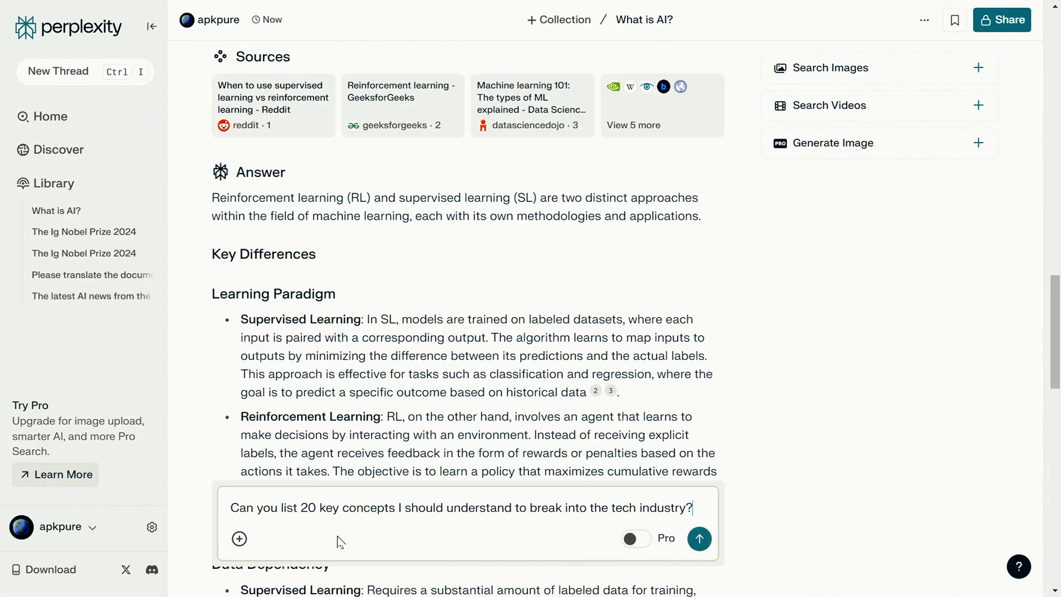
left_click(696, 543)
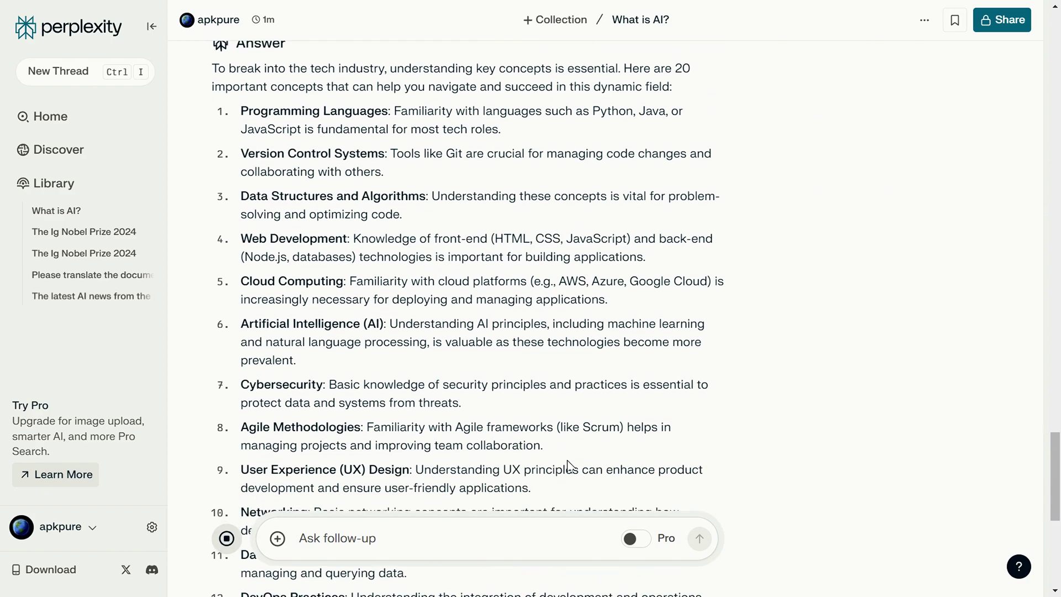
scroll(569, 466, "down", 3)
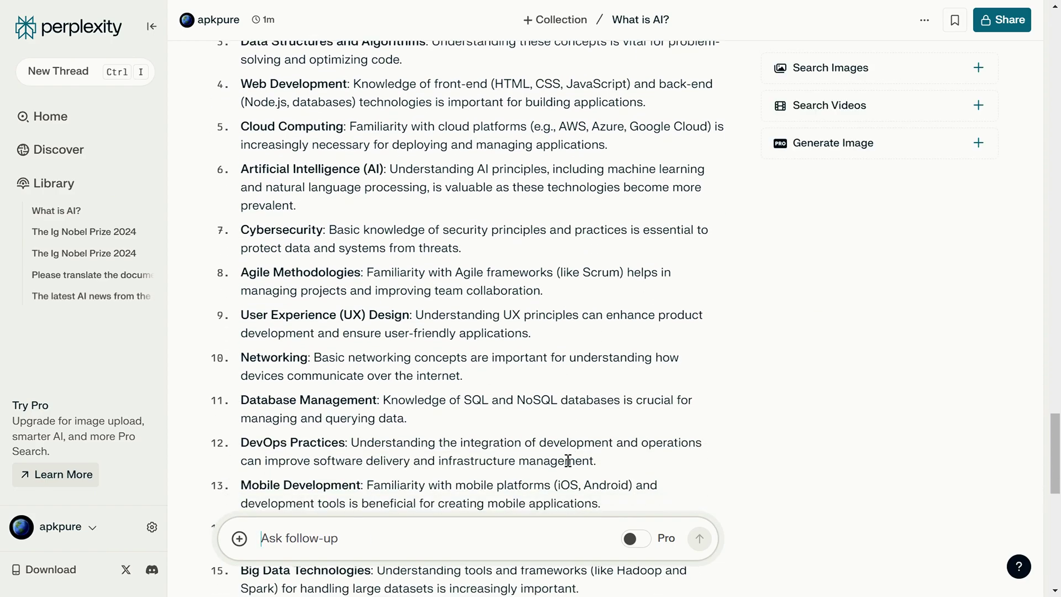
scroll(567, 463, "down", 4)
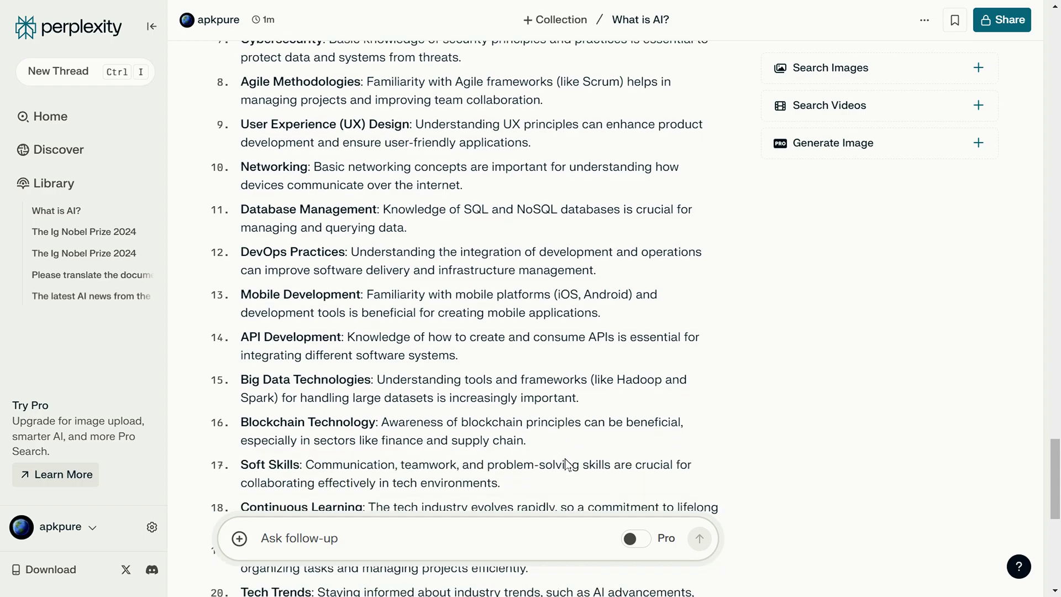
scroll(567, 463, "down", 1)
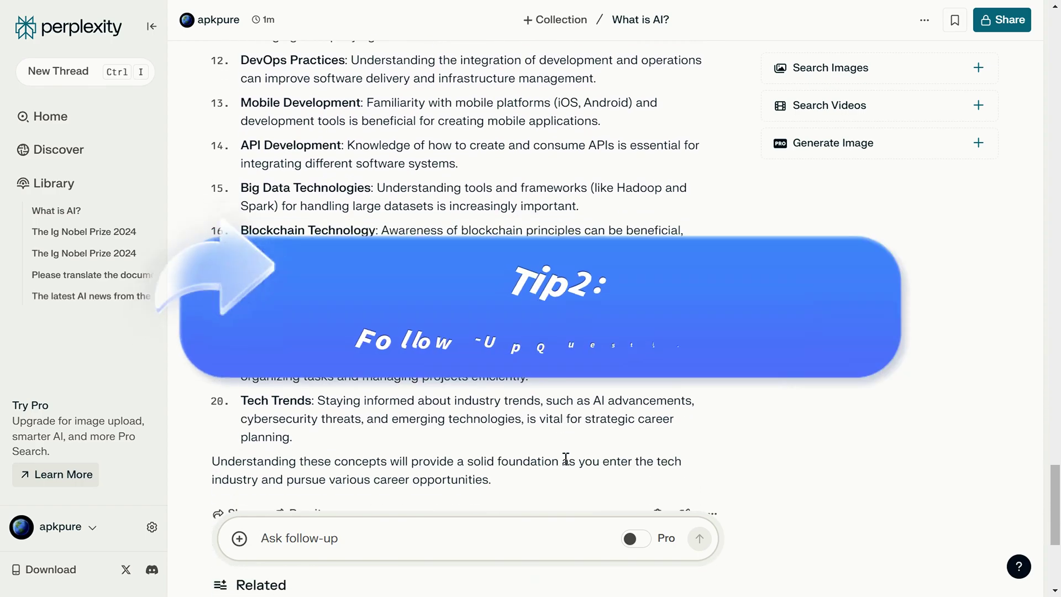
scroll(561, 450, "up", 7)
scroll(561, 449, "up", 4)
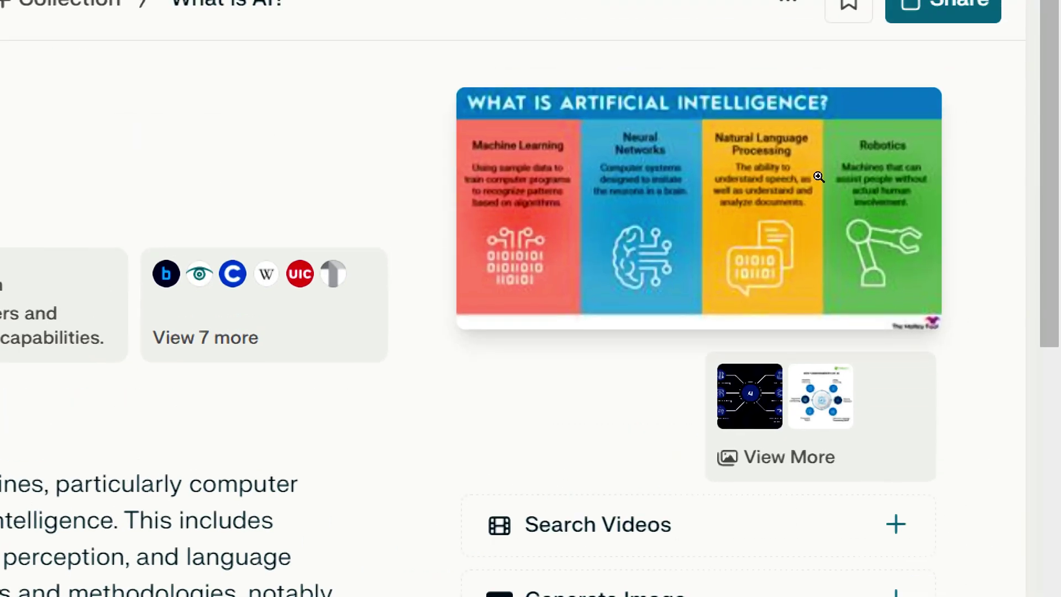
Open the AI infographic in the gallery and view the Key Components, What is A.I.?, PA and Investopedia images.
left_click(832, 175)
left_click(837, 248)
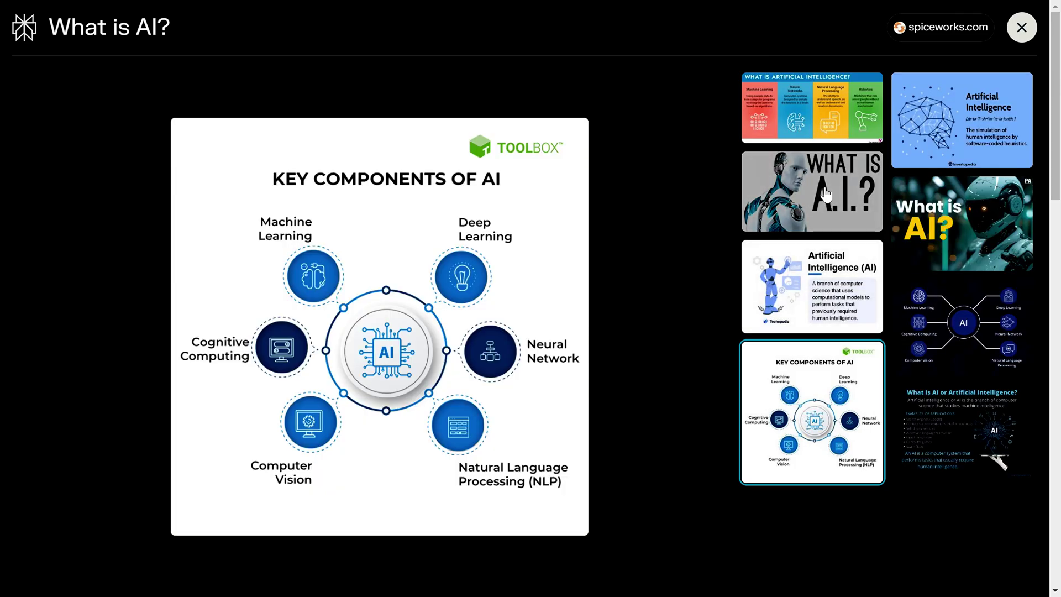
left_click(824, 198)
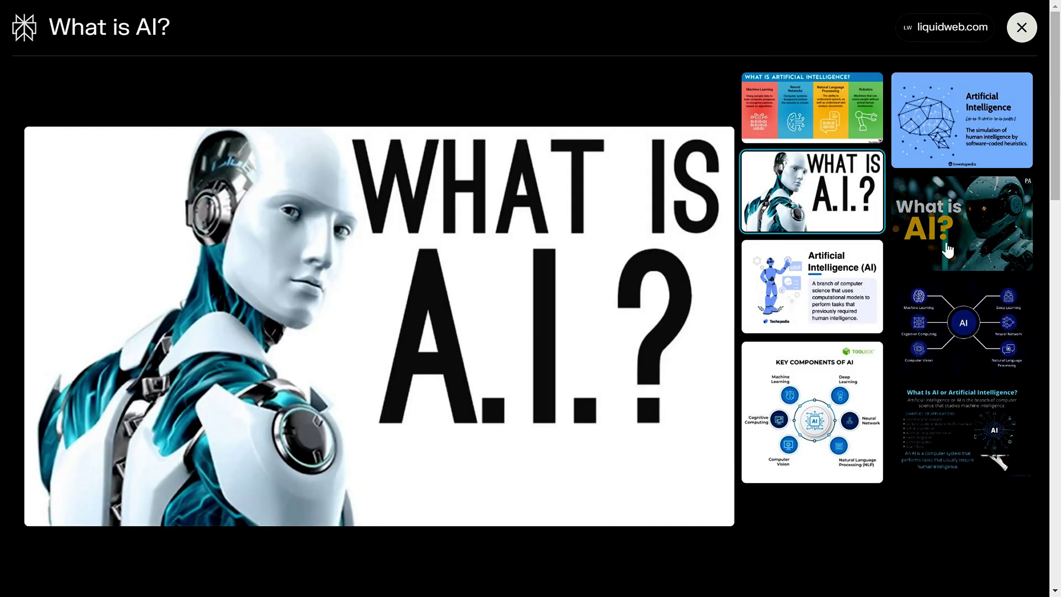
left_click(938, 241)
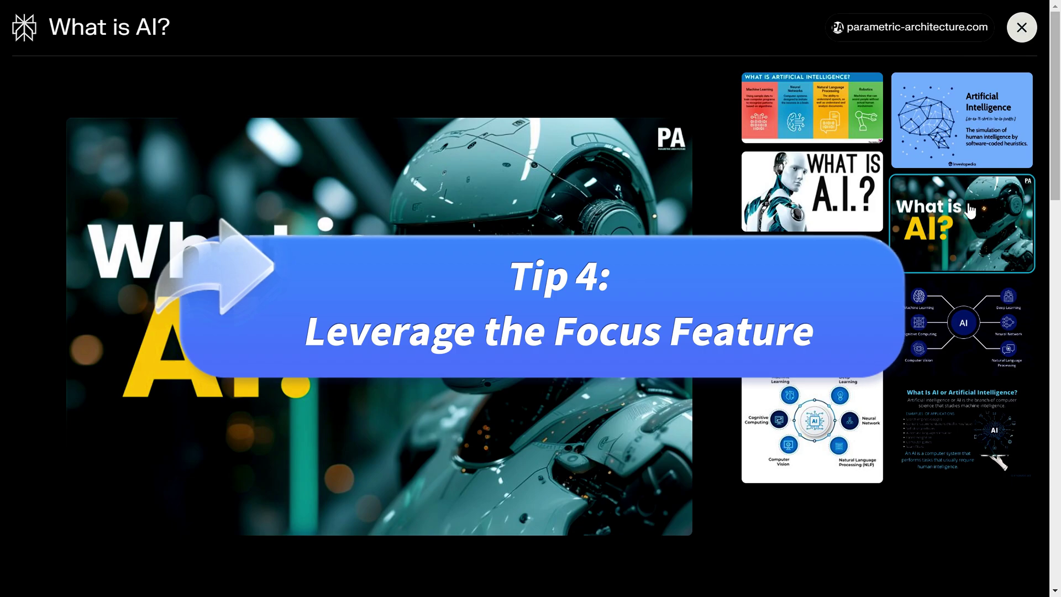
left_click(968, 157)
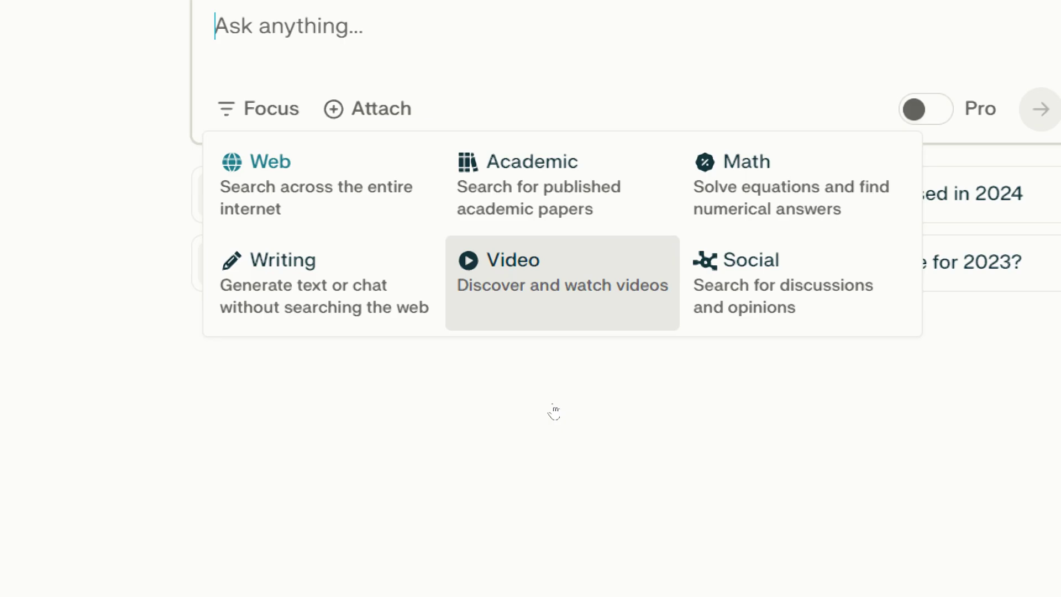
Switch the search focus from Video to Academic.
left_click(487, 281)
left_click(244, 108)
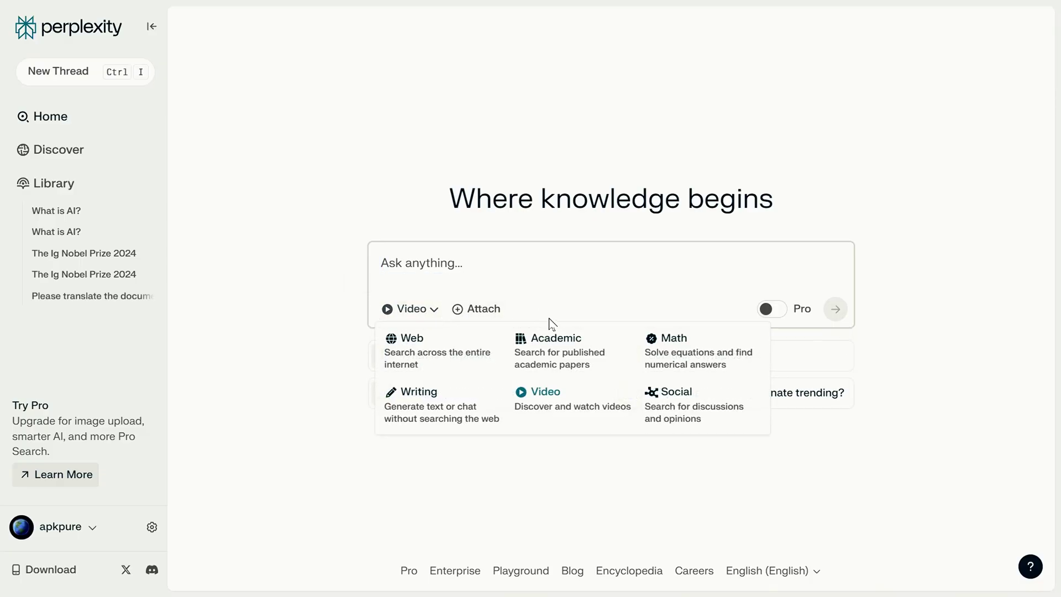
left_click(475, 169)
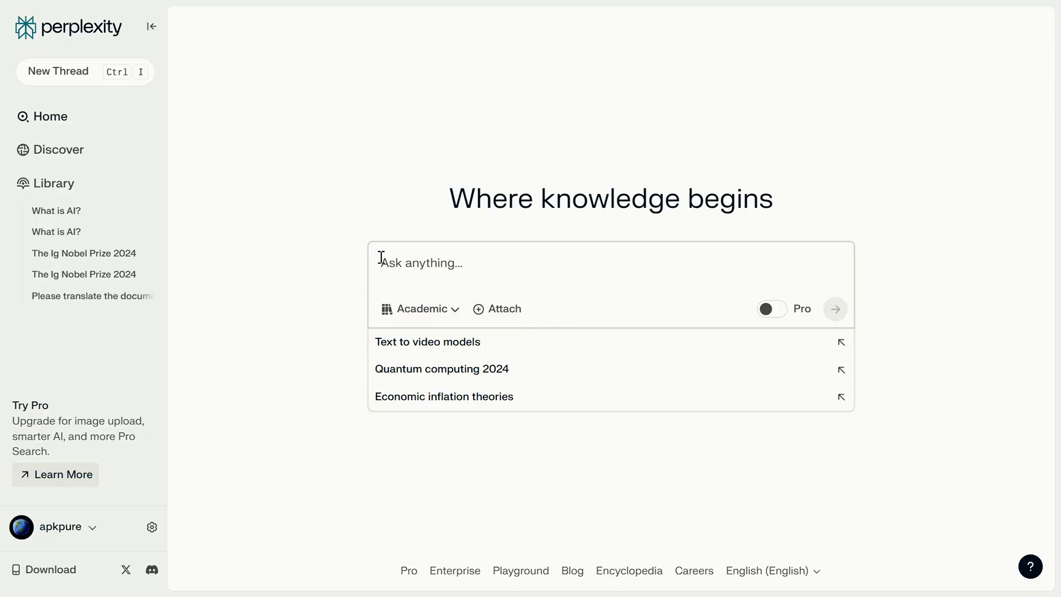
Submit a request for 10 recent psychology research papers and scroll the answer.
type("ask for 10 recent psychology research papers from the last decade.")
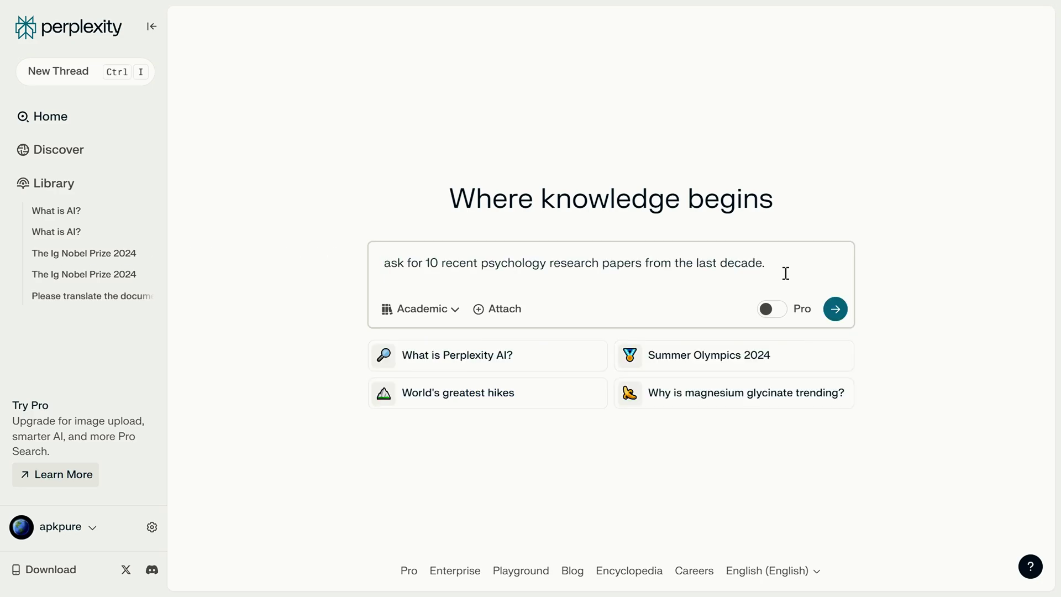
left_click(840, 315)
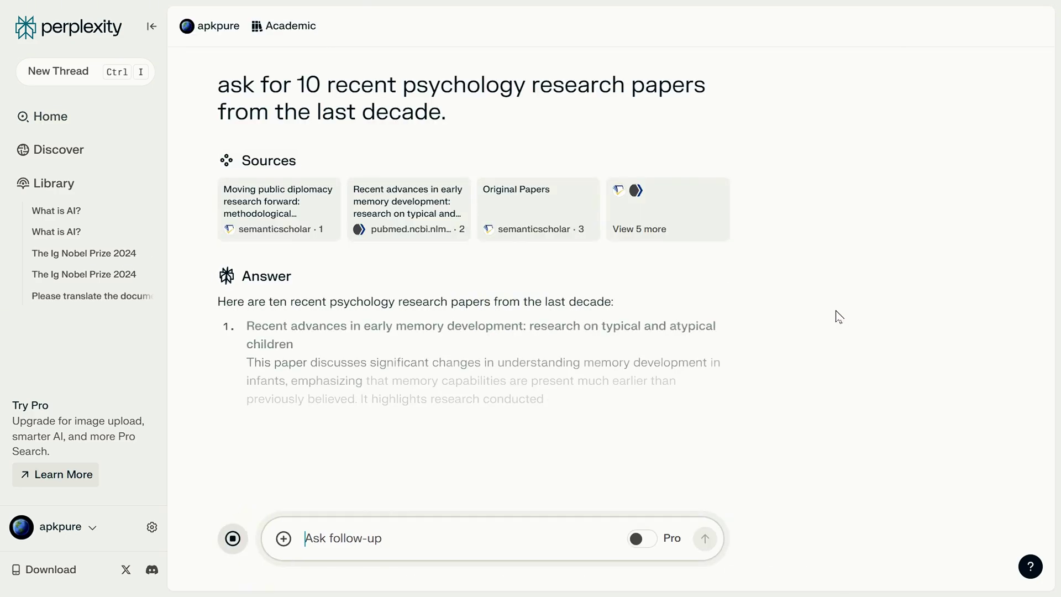
scroll(651, 348, "down", 3)
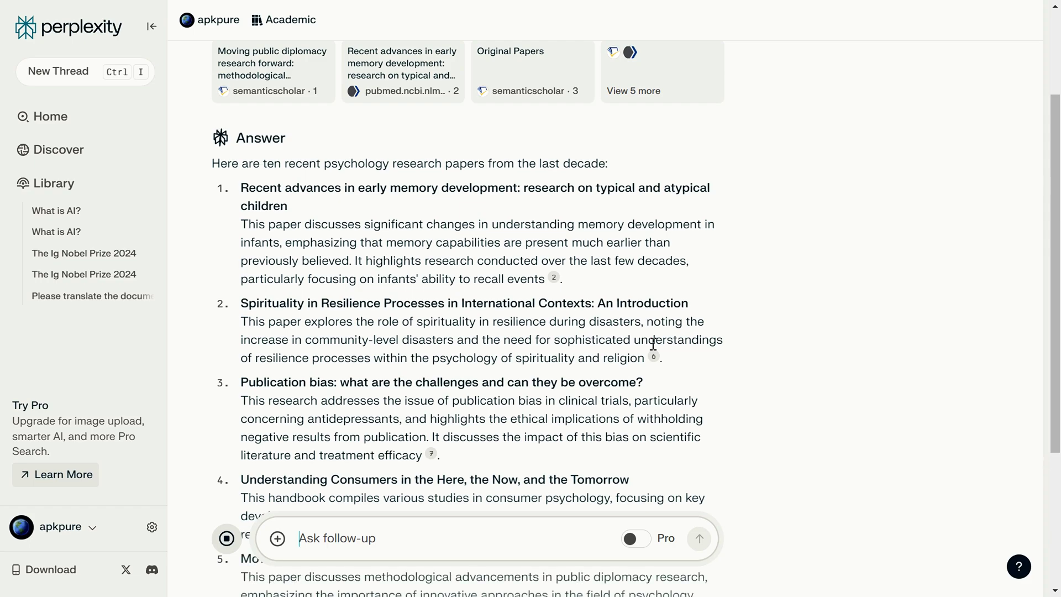